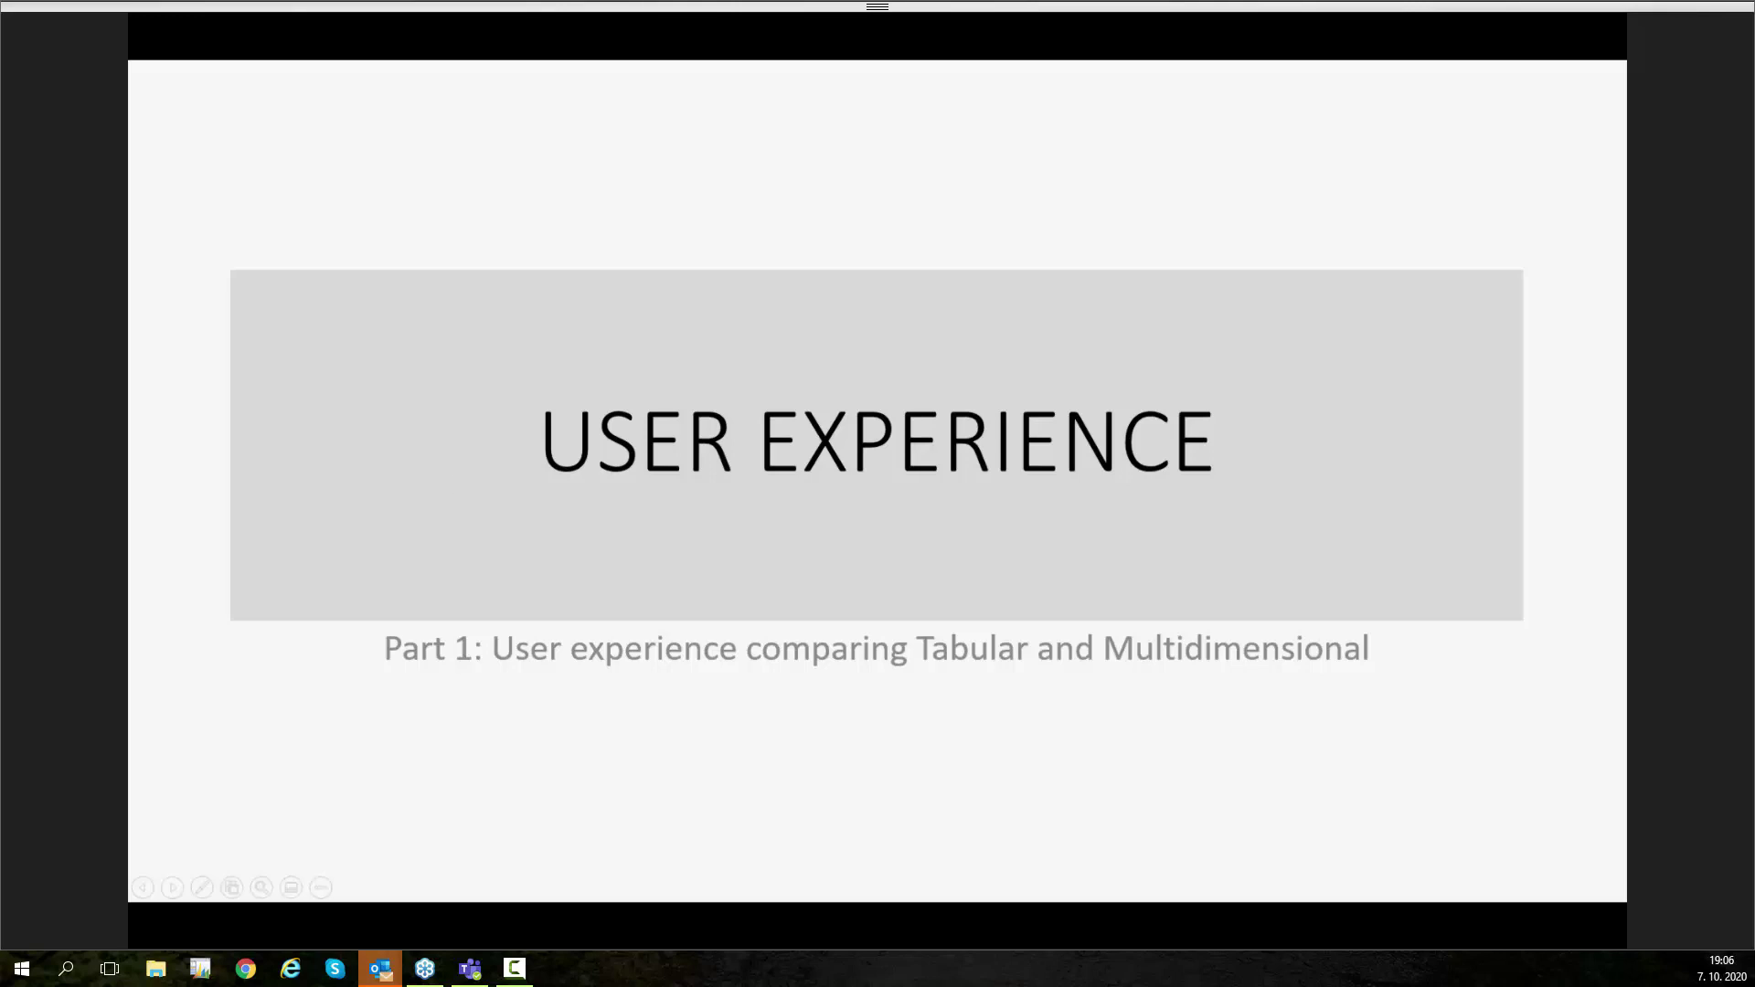
Step: Back in the workbook, limit the Multidimensional pivot's field list to the Sales Value group
{"action": "key", "text": "alt+Tab"}
{"action": "left_click", "coordinate": [313, 302]}
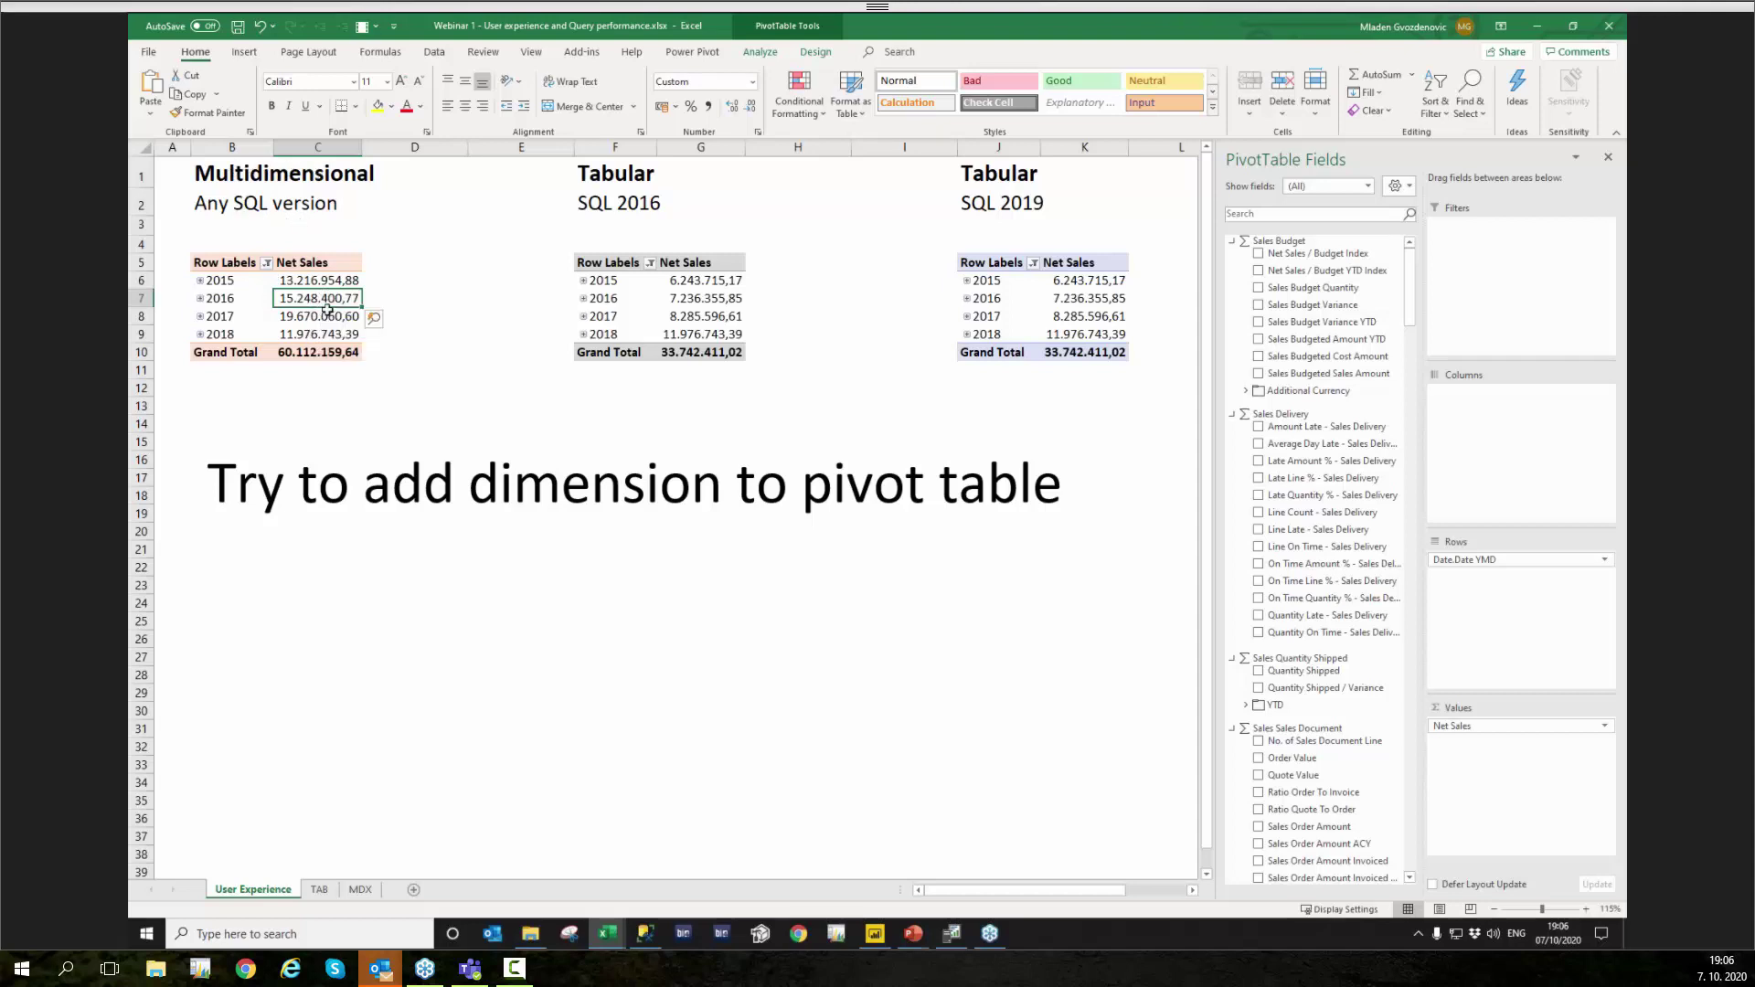
{"action": "left_click", "coordinate": [1320, 189]}
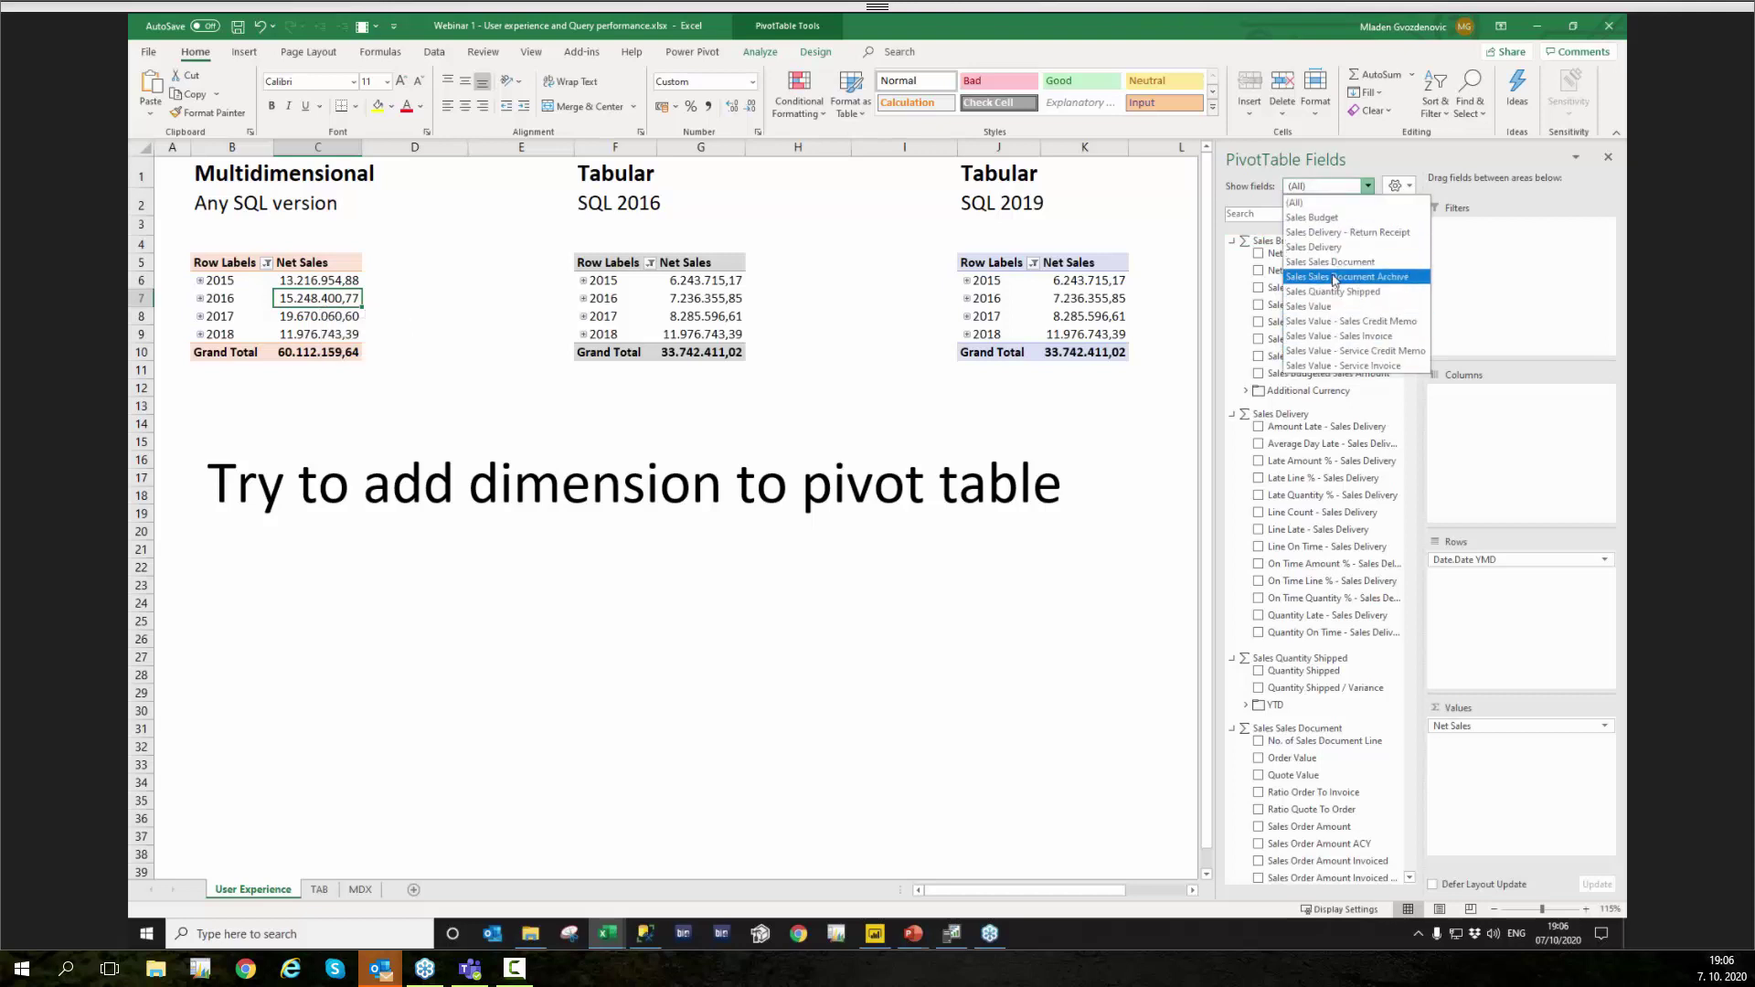
{"action": "left_click", "coordinate": [1340, 307]}
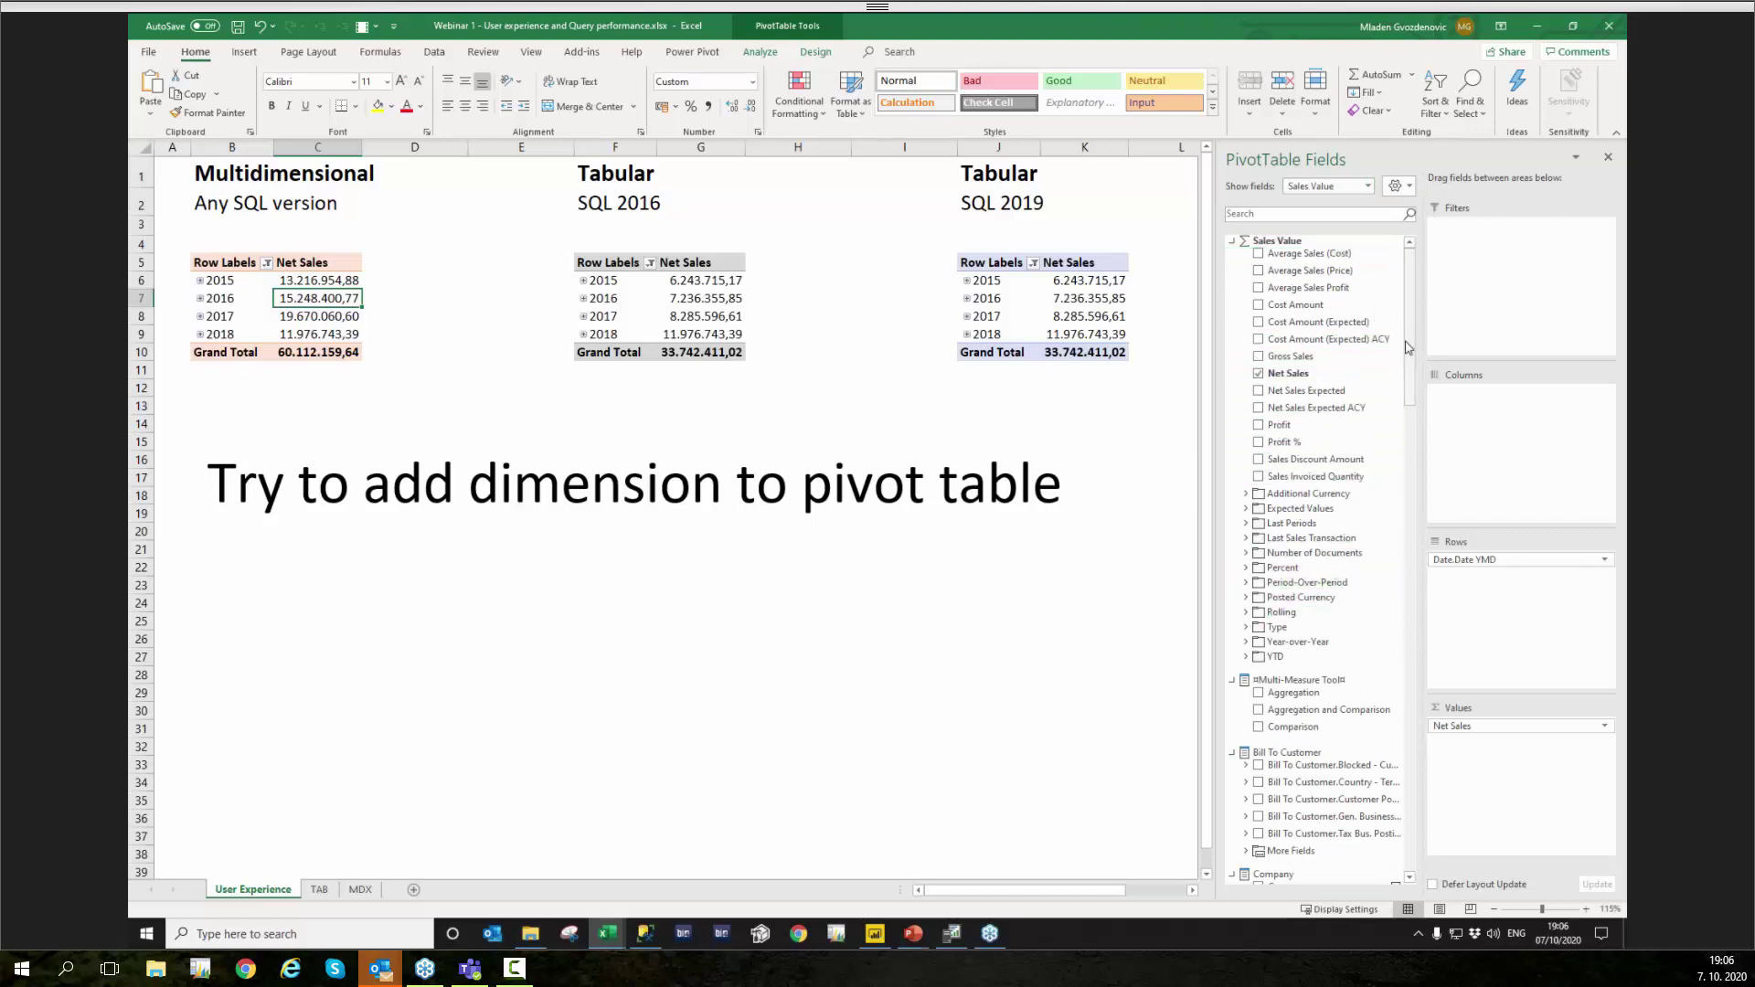
{"action": "mouse_move", "coordinate": [1413, 381]}
{"action": "left_mouse_down"}
{"action": "mouse_move", "coordinate": [1417, 477]}
{"action": "mouse_move", "coordinate": [1414, 381]}
{"action": "left_mouse_up"}
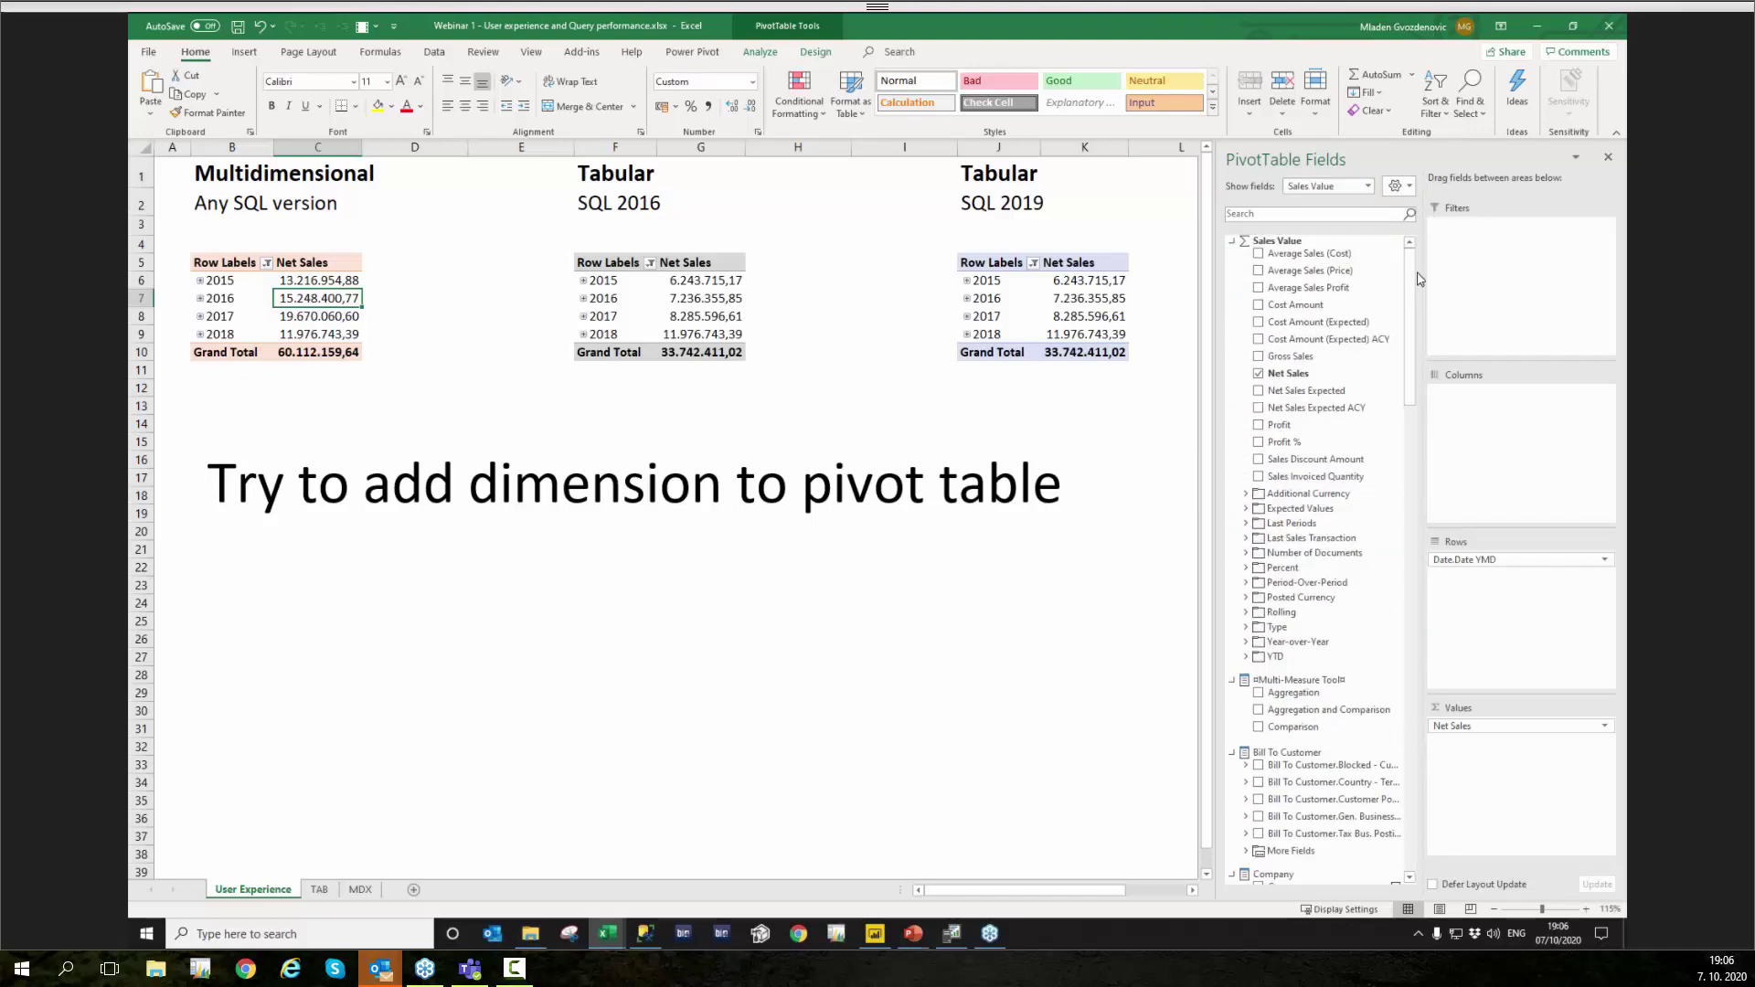
Step: Collapse all field list groups and expand only Sales Value to show its measures
{"action": "left_click", "coordinate": [1410, 190]}
{"action": "left_click", "coordinate": [1446, 423]}
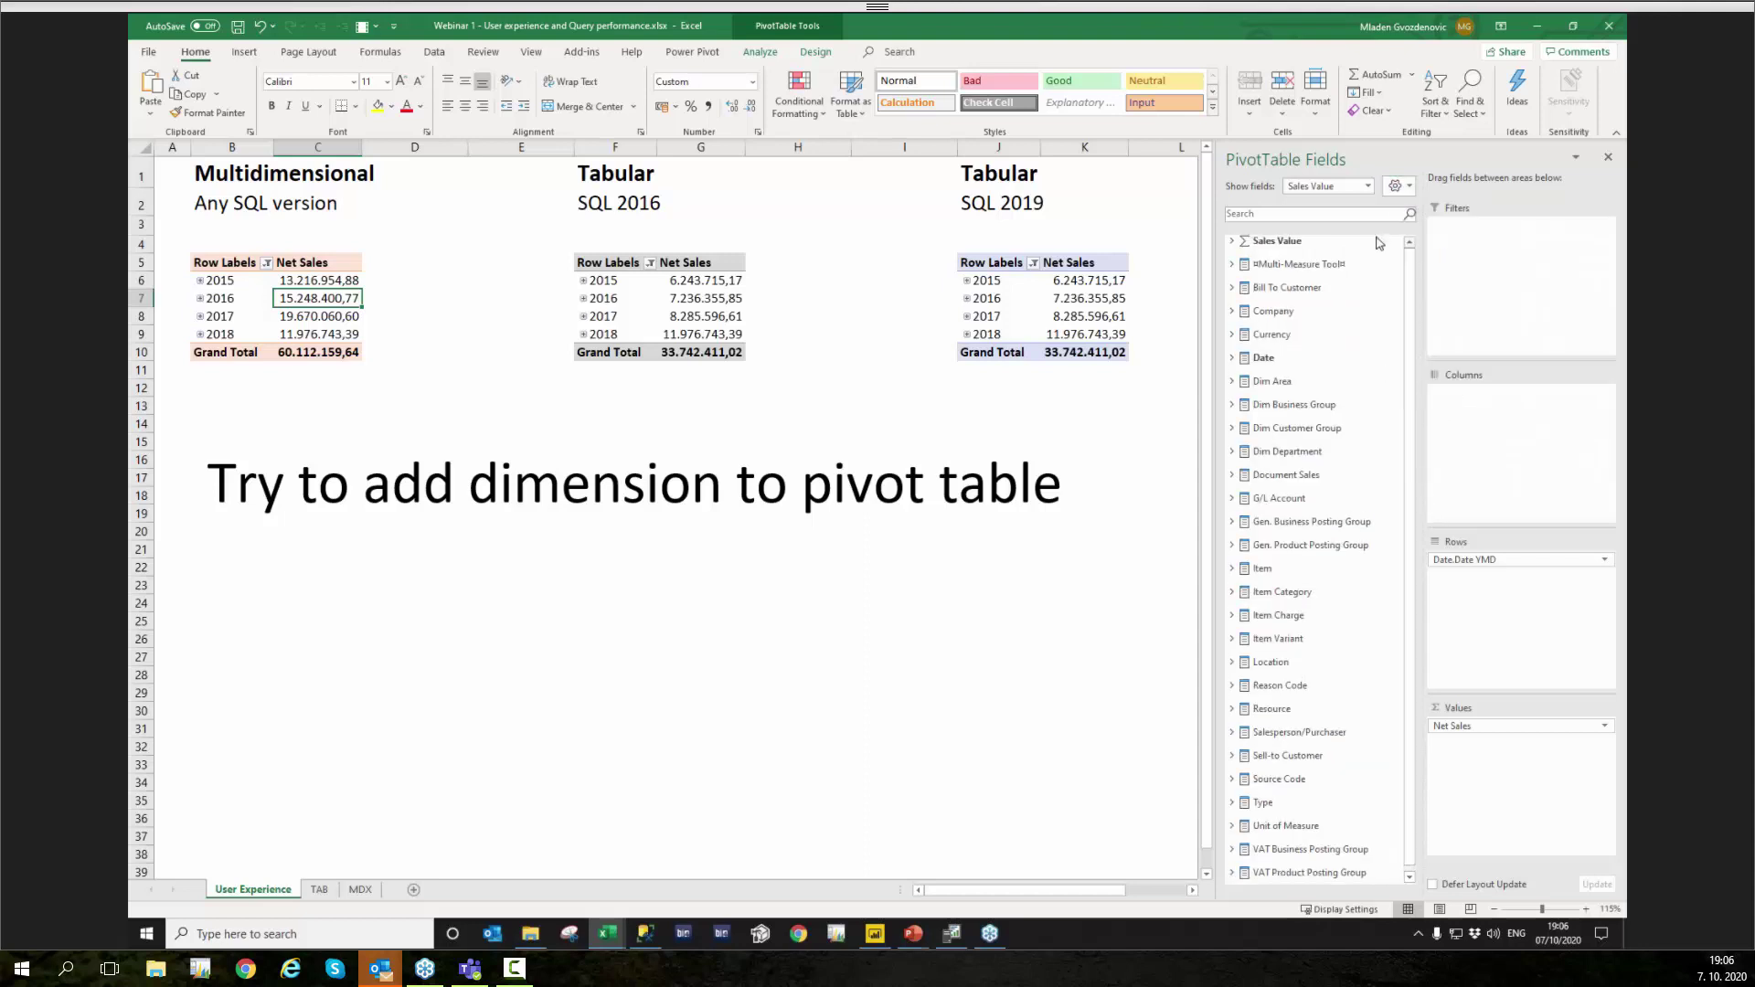
{"action": "left_click", "coordinate": [1233, 241]}
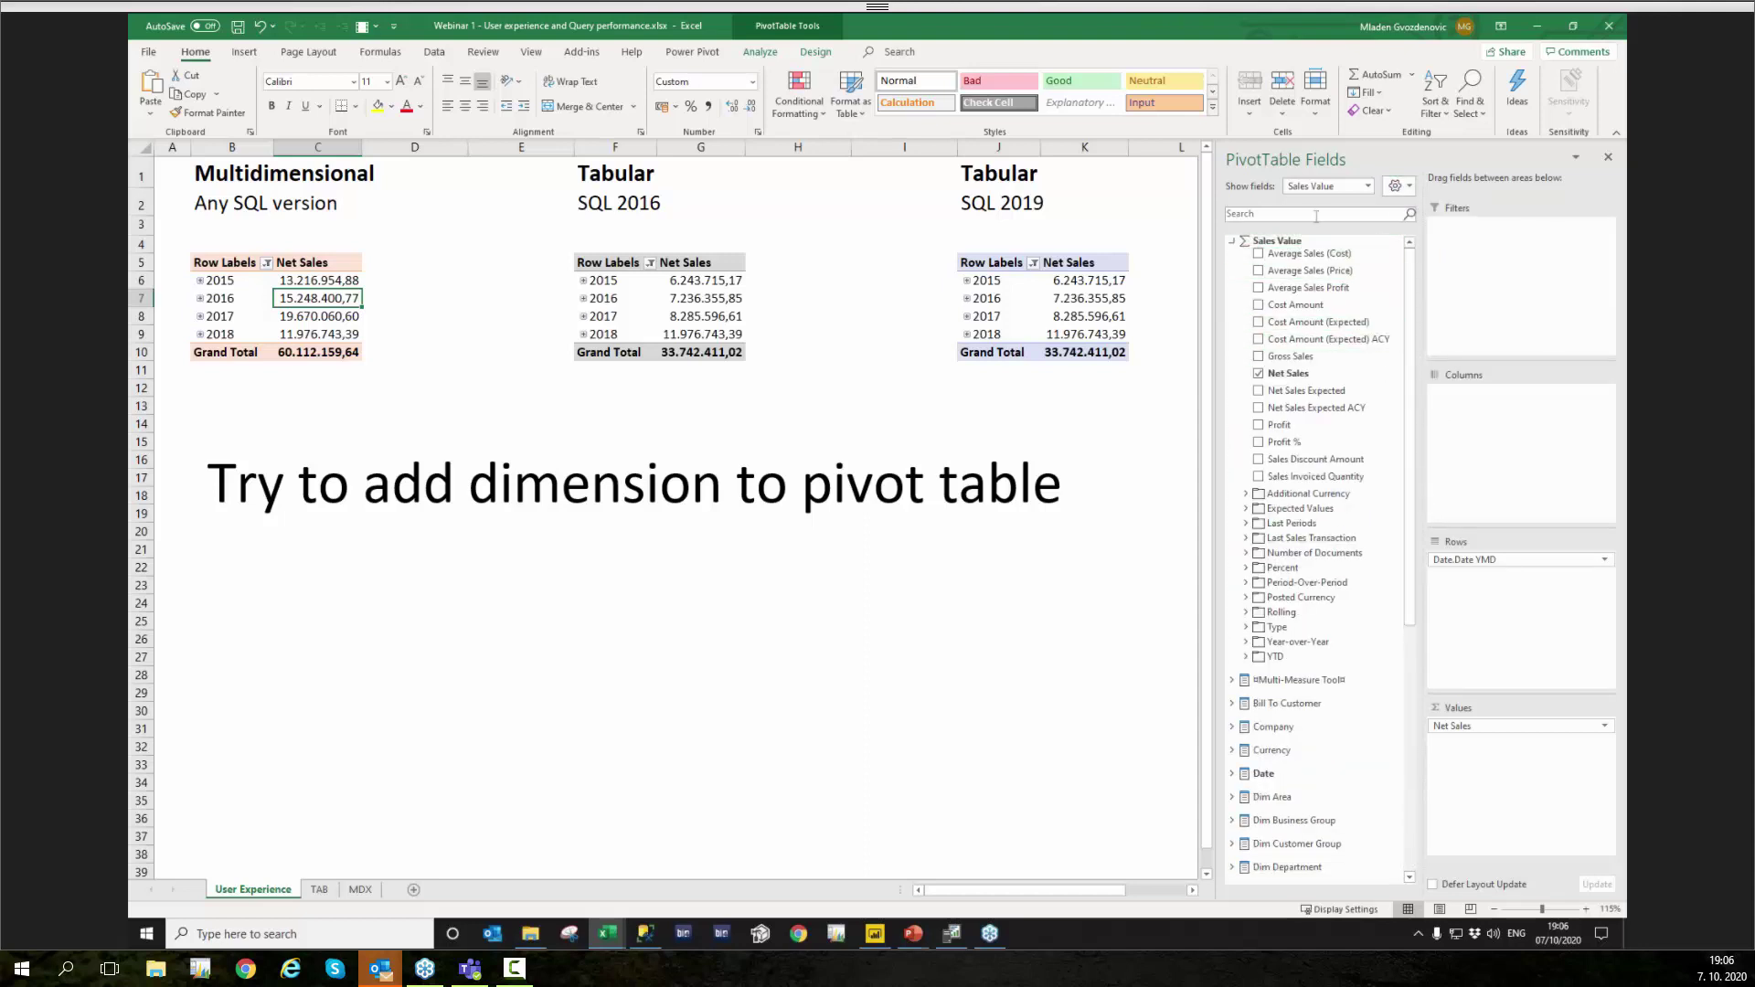
{"action": "left_click", "coordinate": [664, 313]}
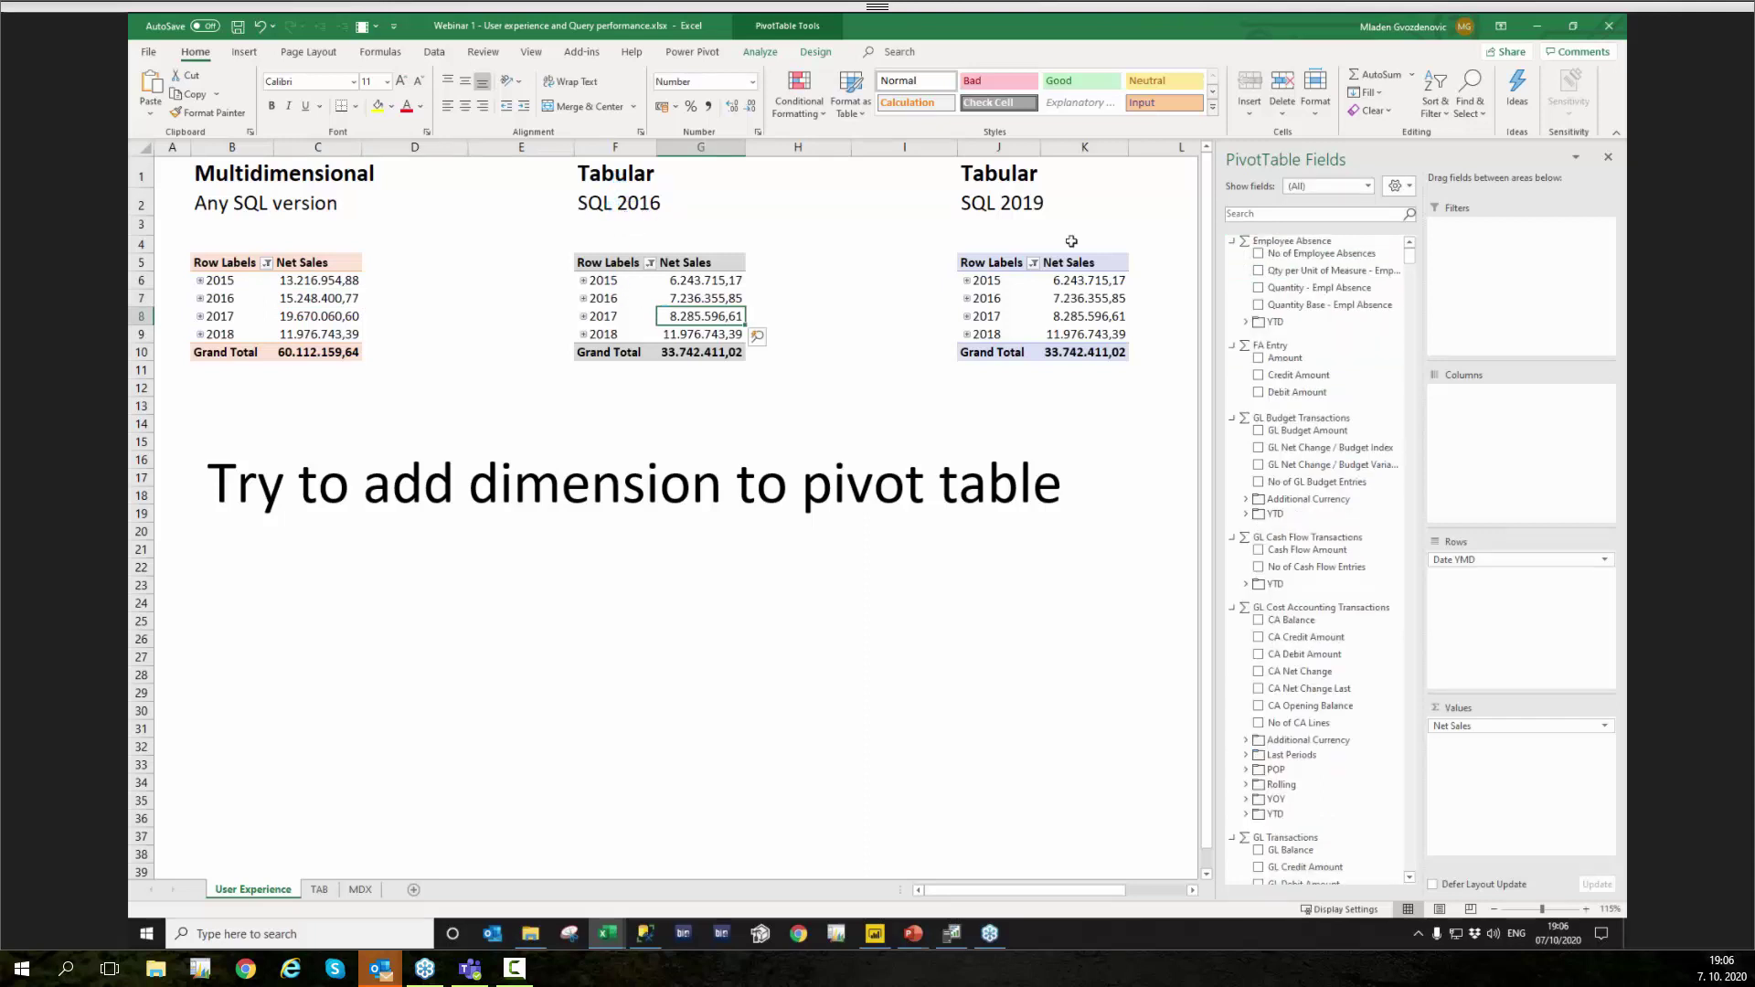
Step: Restrict the SQL 2016 Tabular pivot's field list to the Sales Values table
{"action": "left_click", "coordinate": [1328, 188]}
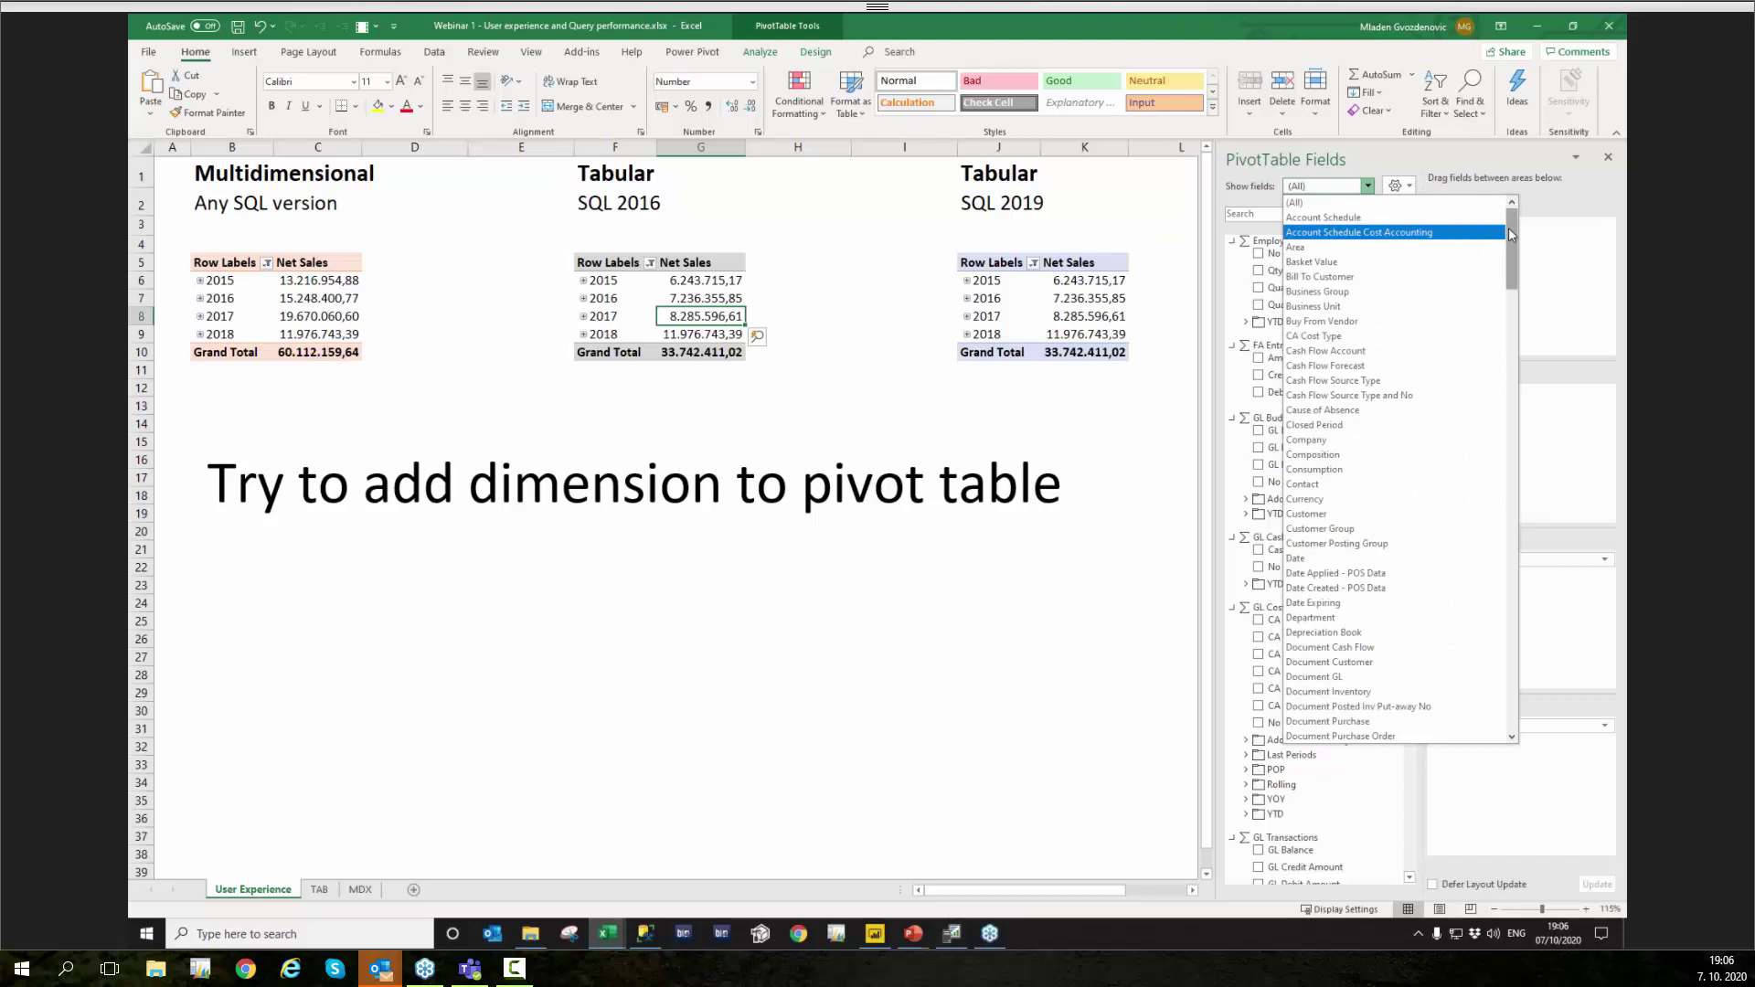
{"action": "left_click_drag", "start_coordinate": [1508, 231], "coordinate": [1505, 425]}
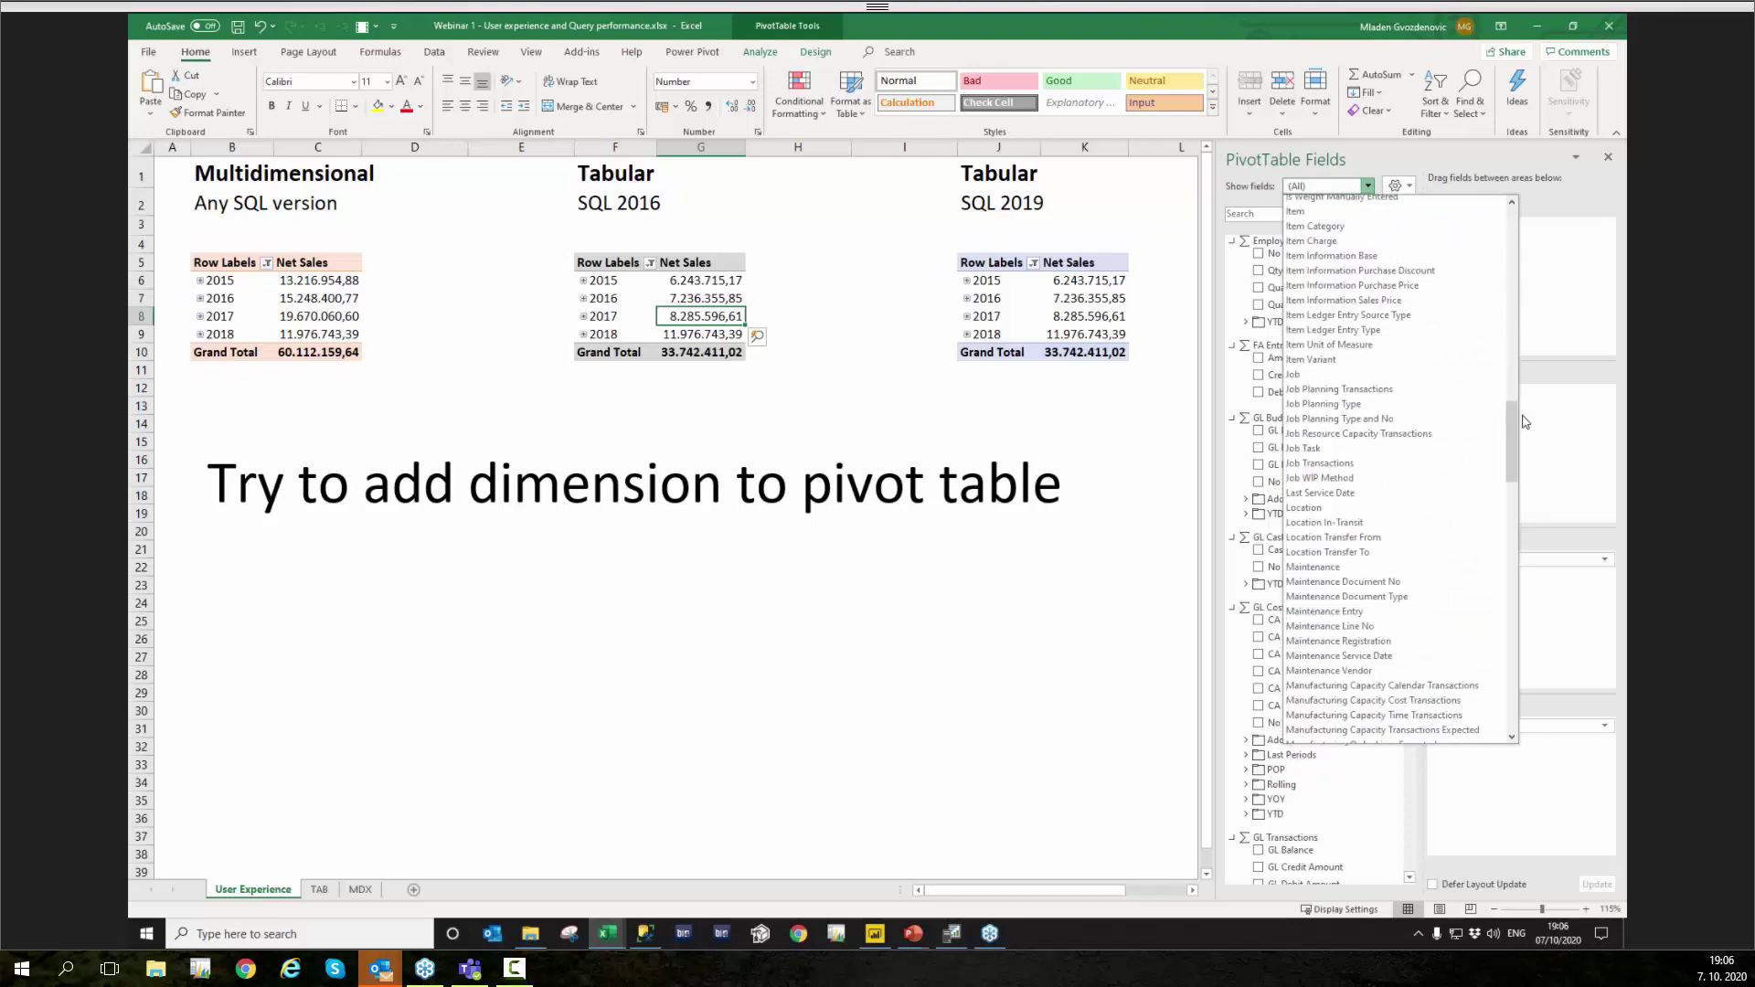
{"action": "key", "text": "Down"}
{"action": "key", "text": "Down"}
{"action": "key", "text": "Down"}
{"action": "key", "text": "Down"}
{"action": "key", "text": "Down"}
{"action": "key", "text": "Down"}
{"action": "key", "text": "Down"}
{"action": "key", "text": "Down"}
{"action": "key", "text": "Down"}
{"action": "key", "text": "Down"}
{"action": "key", "text": "Down"}
{"action": "key", "text": "Down"}
{"action": "key", "text": "Down"}
{"action": "key", "text": "Down"}
{"action": "key", "text": "Down"}
{"action": "key", "text": "Down"}
{"action": "key", "text": "Down"}
{"action": "key", "text": "Down"}
{"action": "key", "text": "Down"}
{"action": "key", "text": "Down"}
{"action": "key", "text": "Down"}
{"action": "key", "text": "Down"}
{"action": "key", "text": "Down"}
{"action": "key", "text": "Down"}
{"action": "key", "text": "Down"}
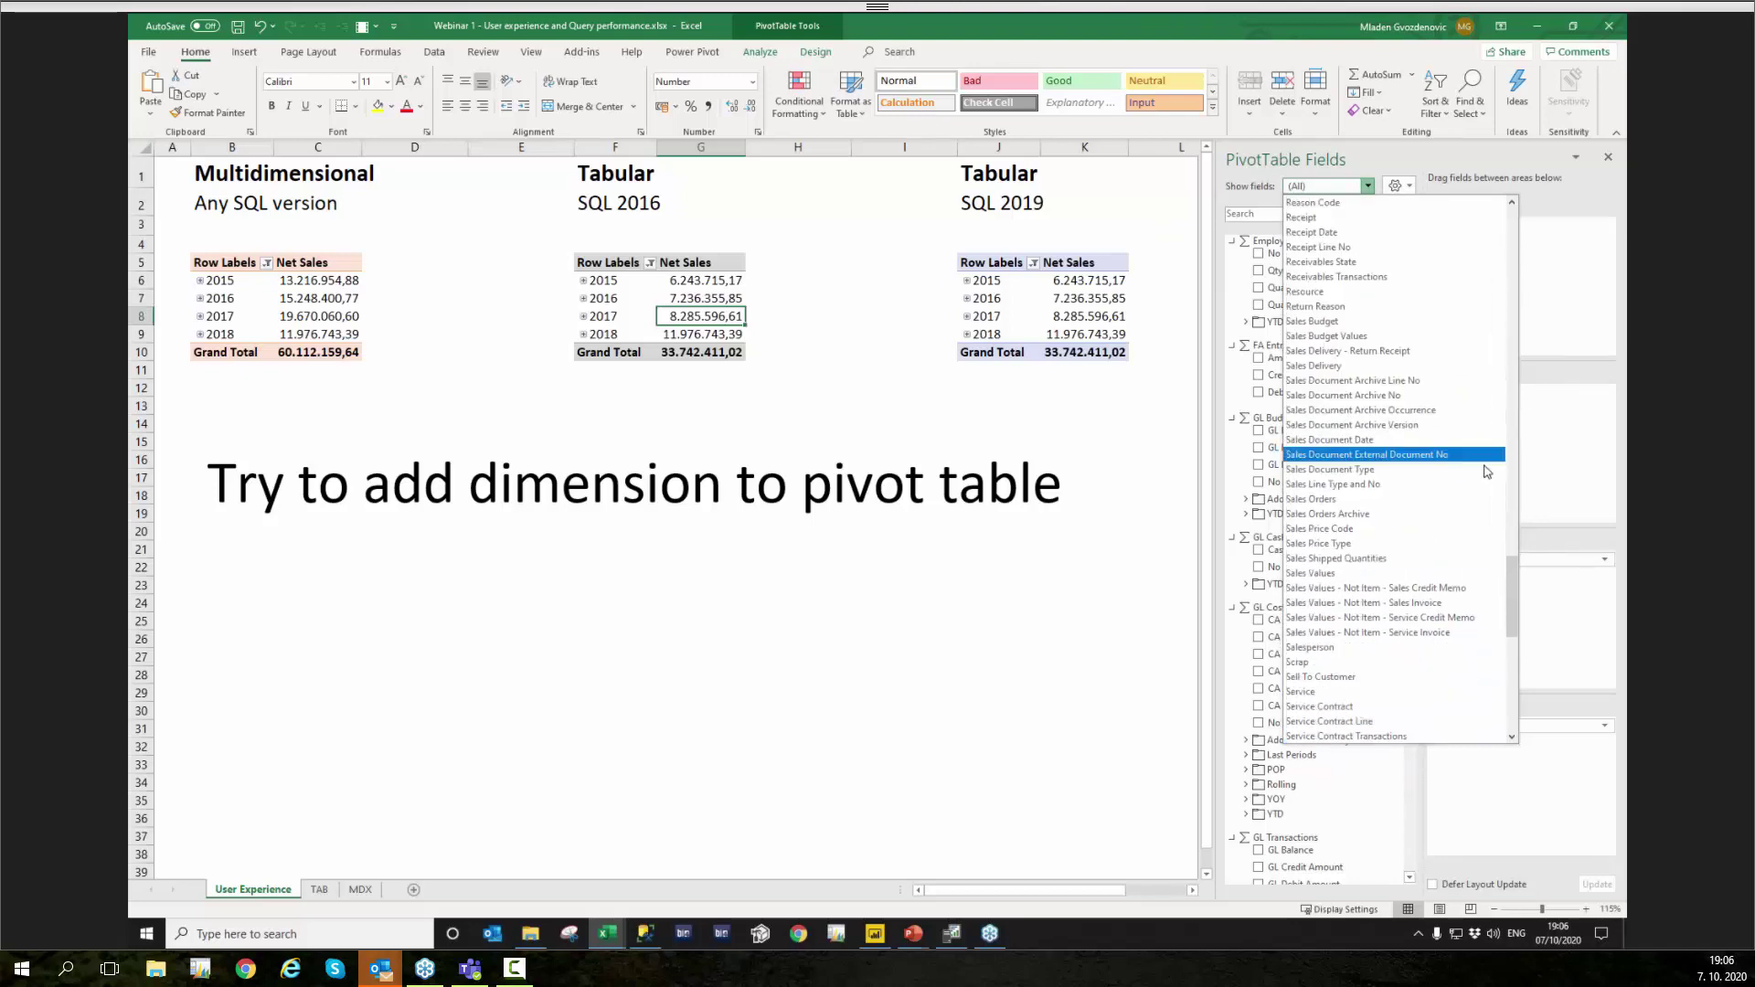
{"action": "left_click", "coordinate": [1369, 573]}
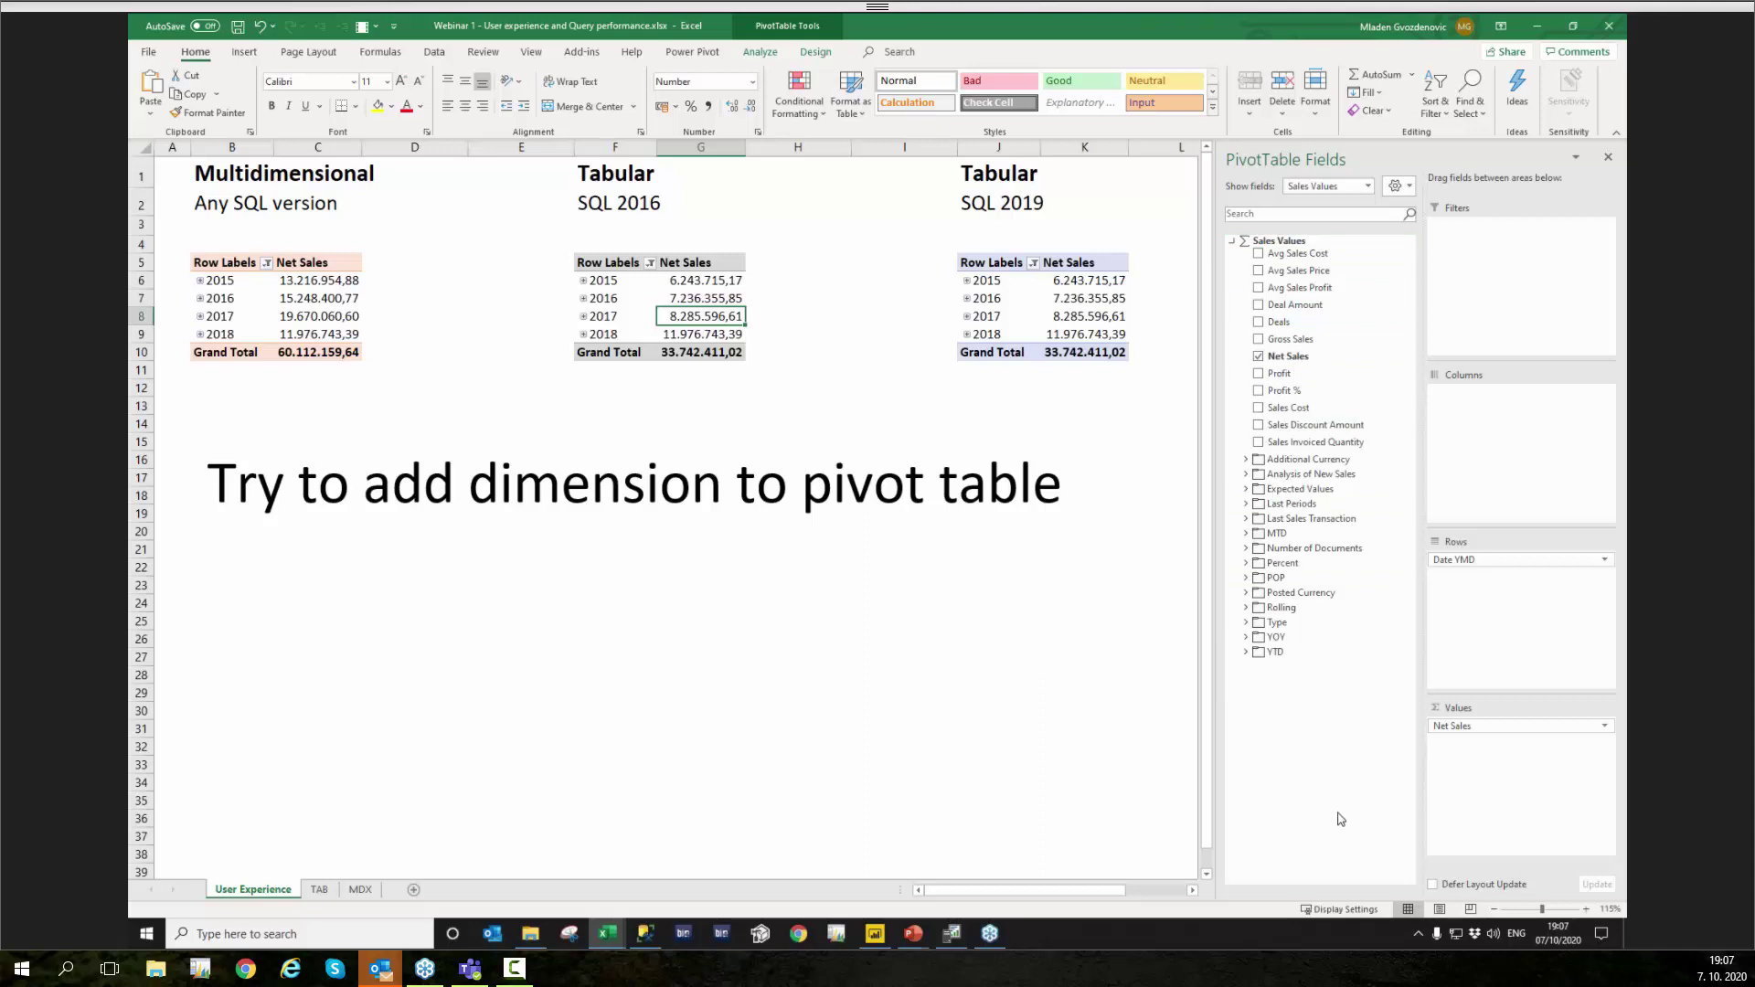
Step: Restrict the SQL 2019 Tabular pivot's field list to the Sales Values table
{"action": "left_click", "coordinate": [1026, 302]}
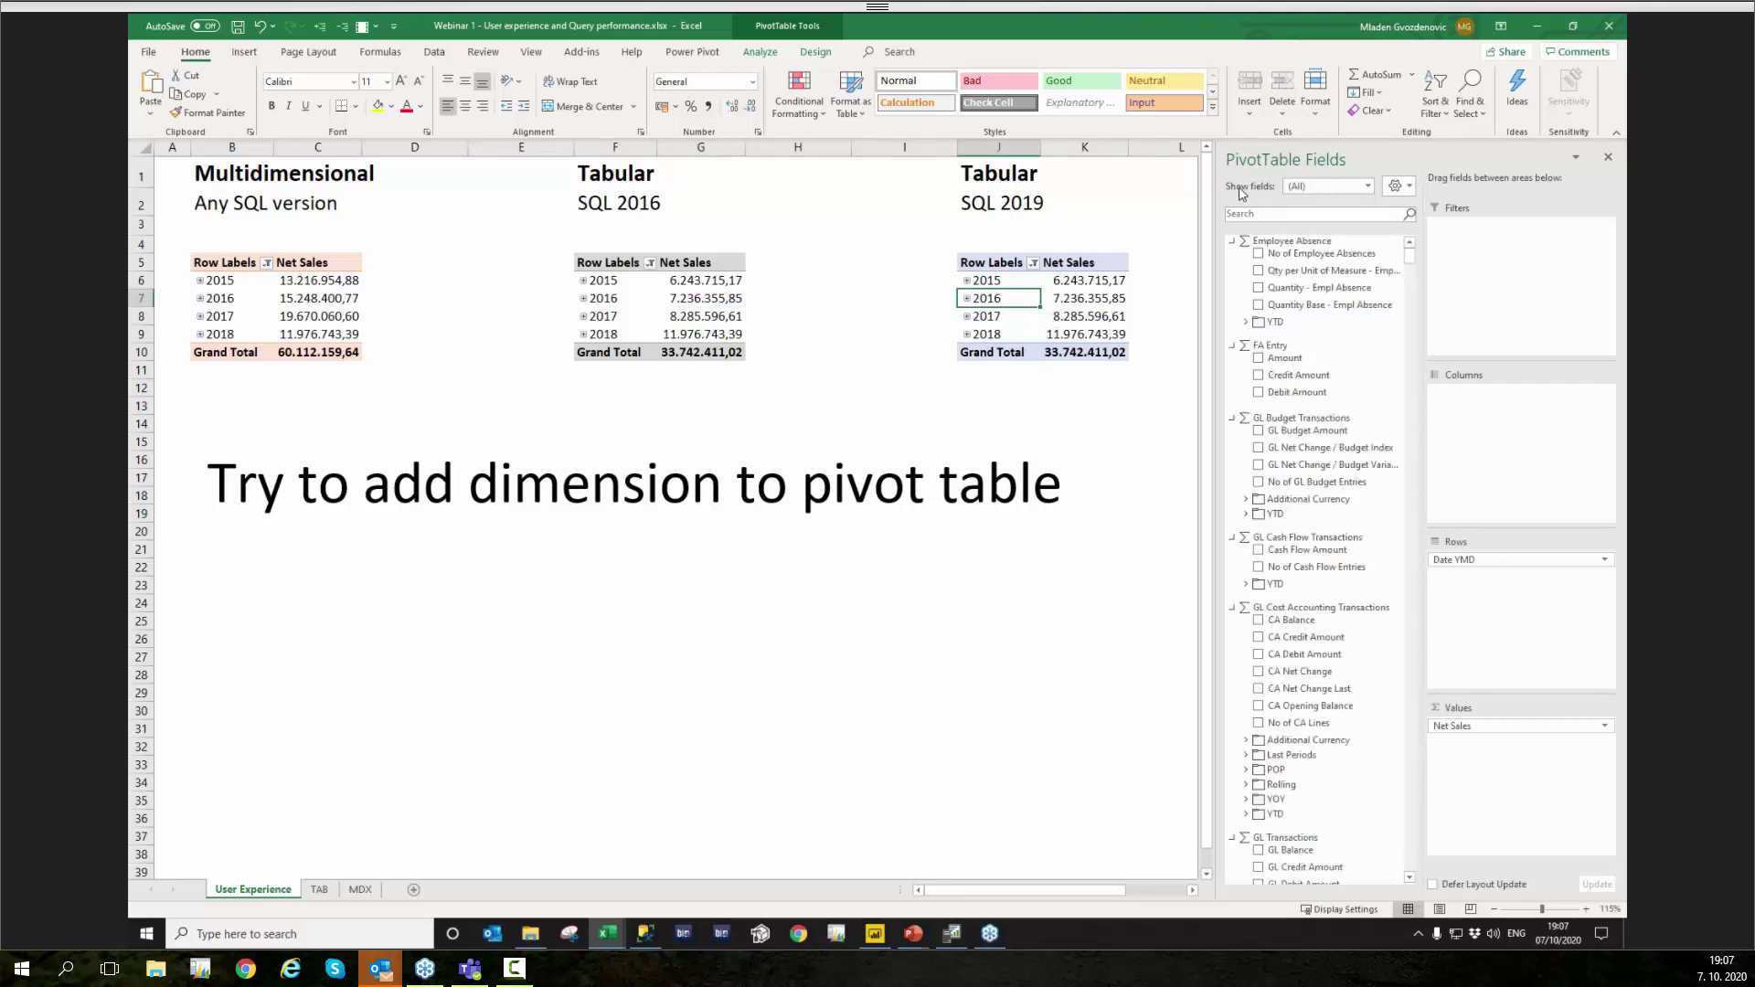
{"action": "left_click", "coordinate": [1315, 185]}
{"action": "key", "text": "s"}
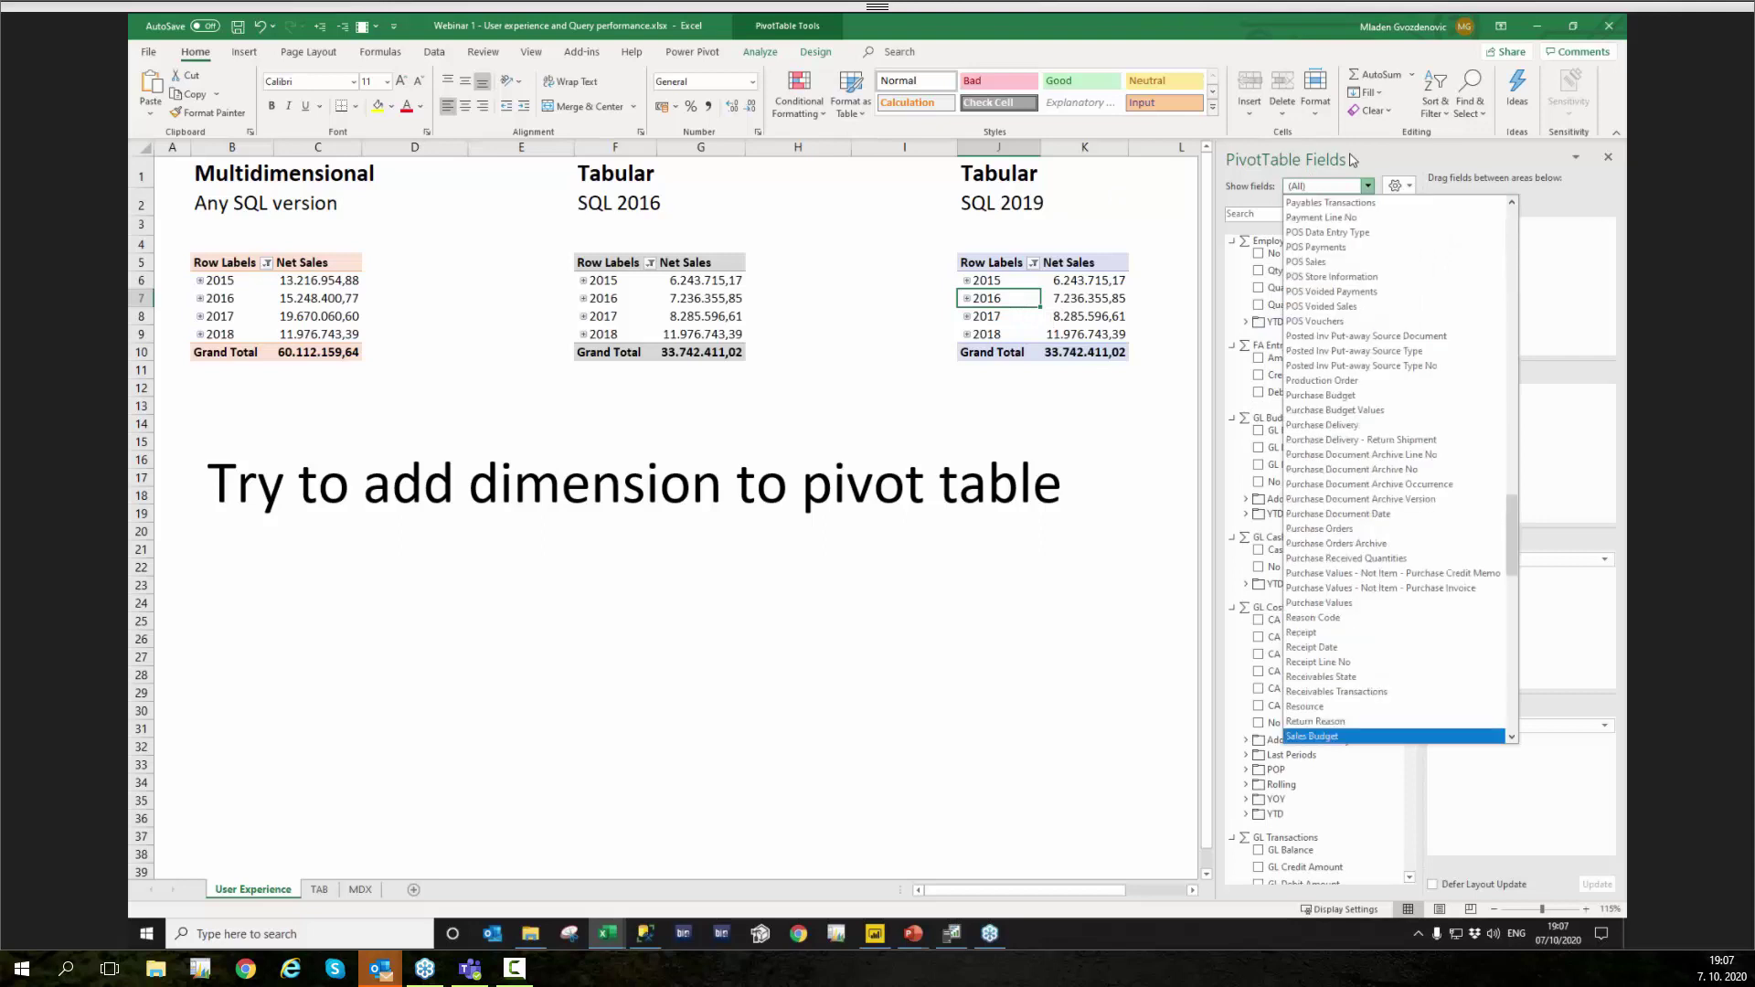
{"action": "key", "text": "Down"}
{"action": "key", "text": "Down"}
{"action": "key", "text": "Down"}
{"action": "key", "text": "Down"}
{"action": "key", "text": "Down"}
{"action": "key", "text": "Down"}
{"action": "key", "text": "Down"}
{"action": "key", "text": "Down"}
{"action": "key", "text": "Down"}
{"action": "key", "text": "Down"}
{"action": "key", "text": "Down"}
{"action": "key", "text": "Down"}
{"action": "key", "text": "Down"}
{"action": "key", "text": "Down"}
{"action": "key", "text": "Down"}
{"action": "key", "text": "Down"}
{"action": "key", "text": "Down"}
{"action": "key", "text": "Down"}
{"action": "key", "text": "Down"}
{"action": "key", "text": "Down"}
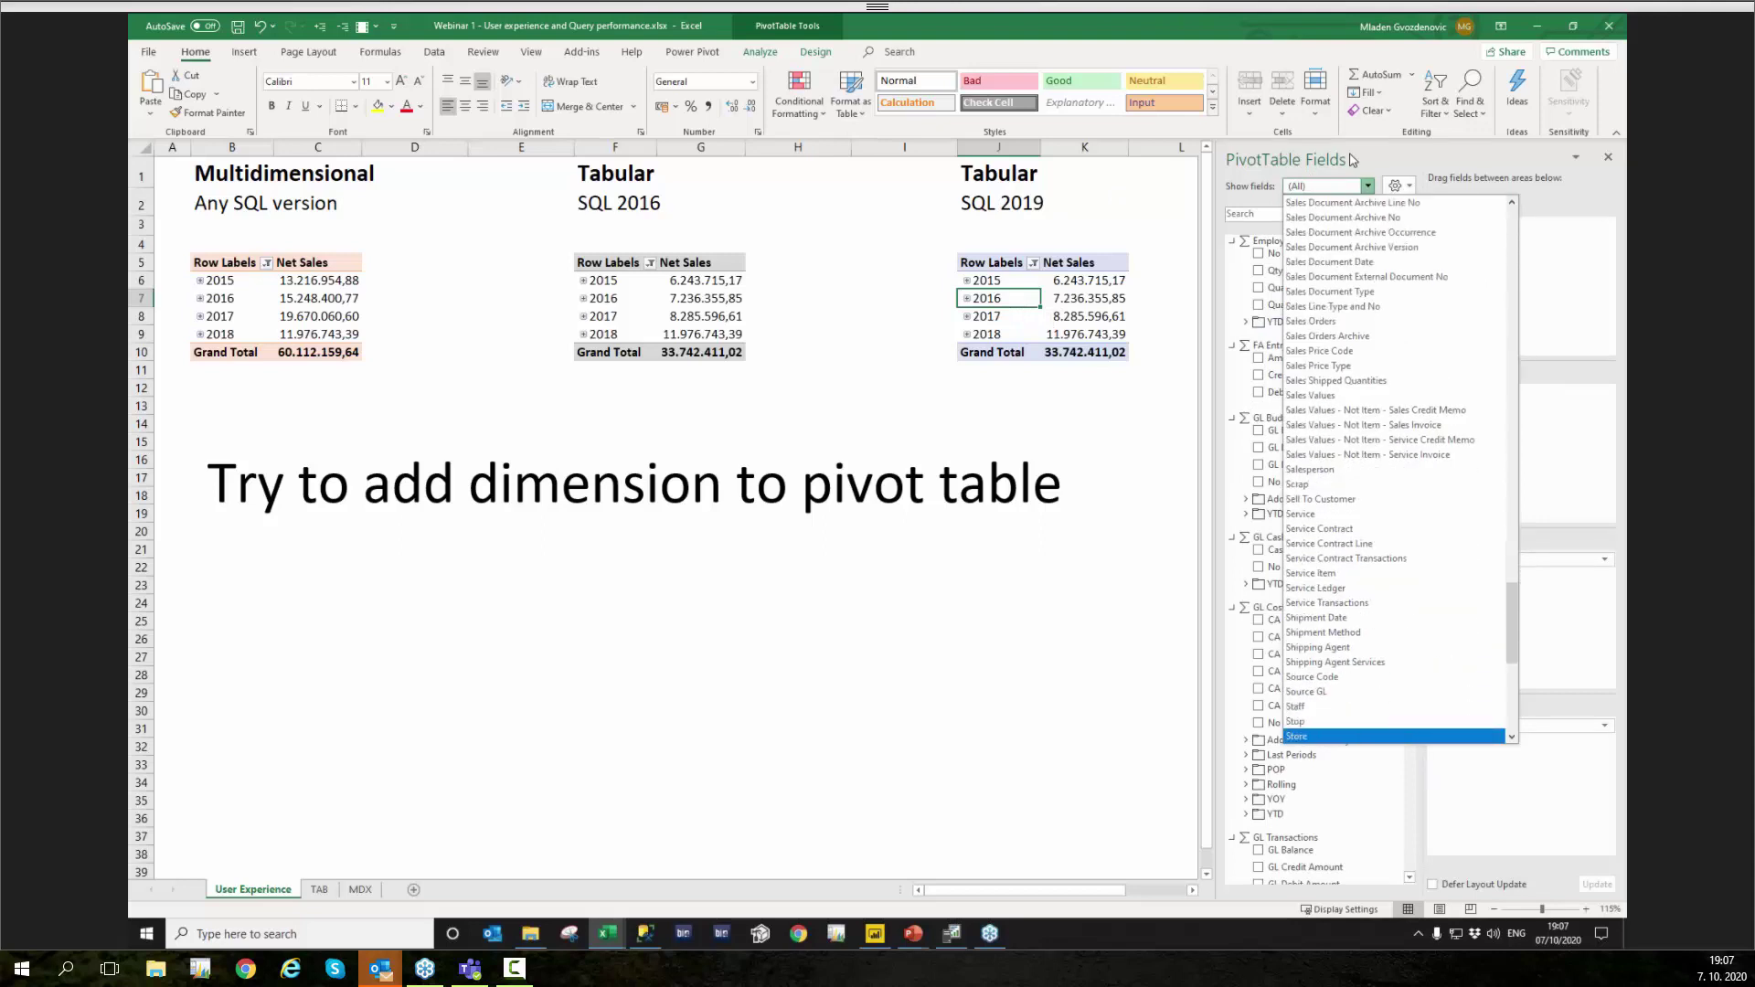
{"action": "left_click", "coordinate": [1345, 395]}
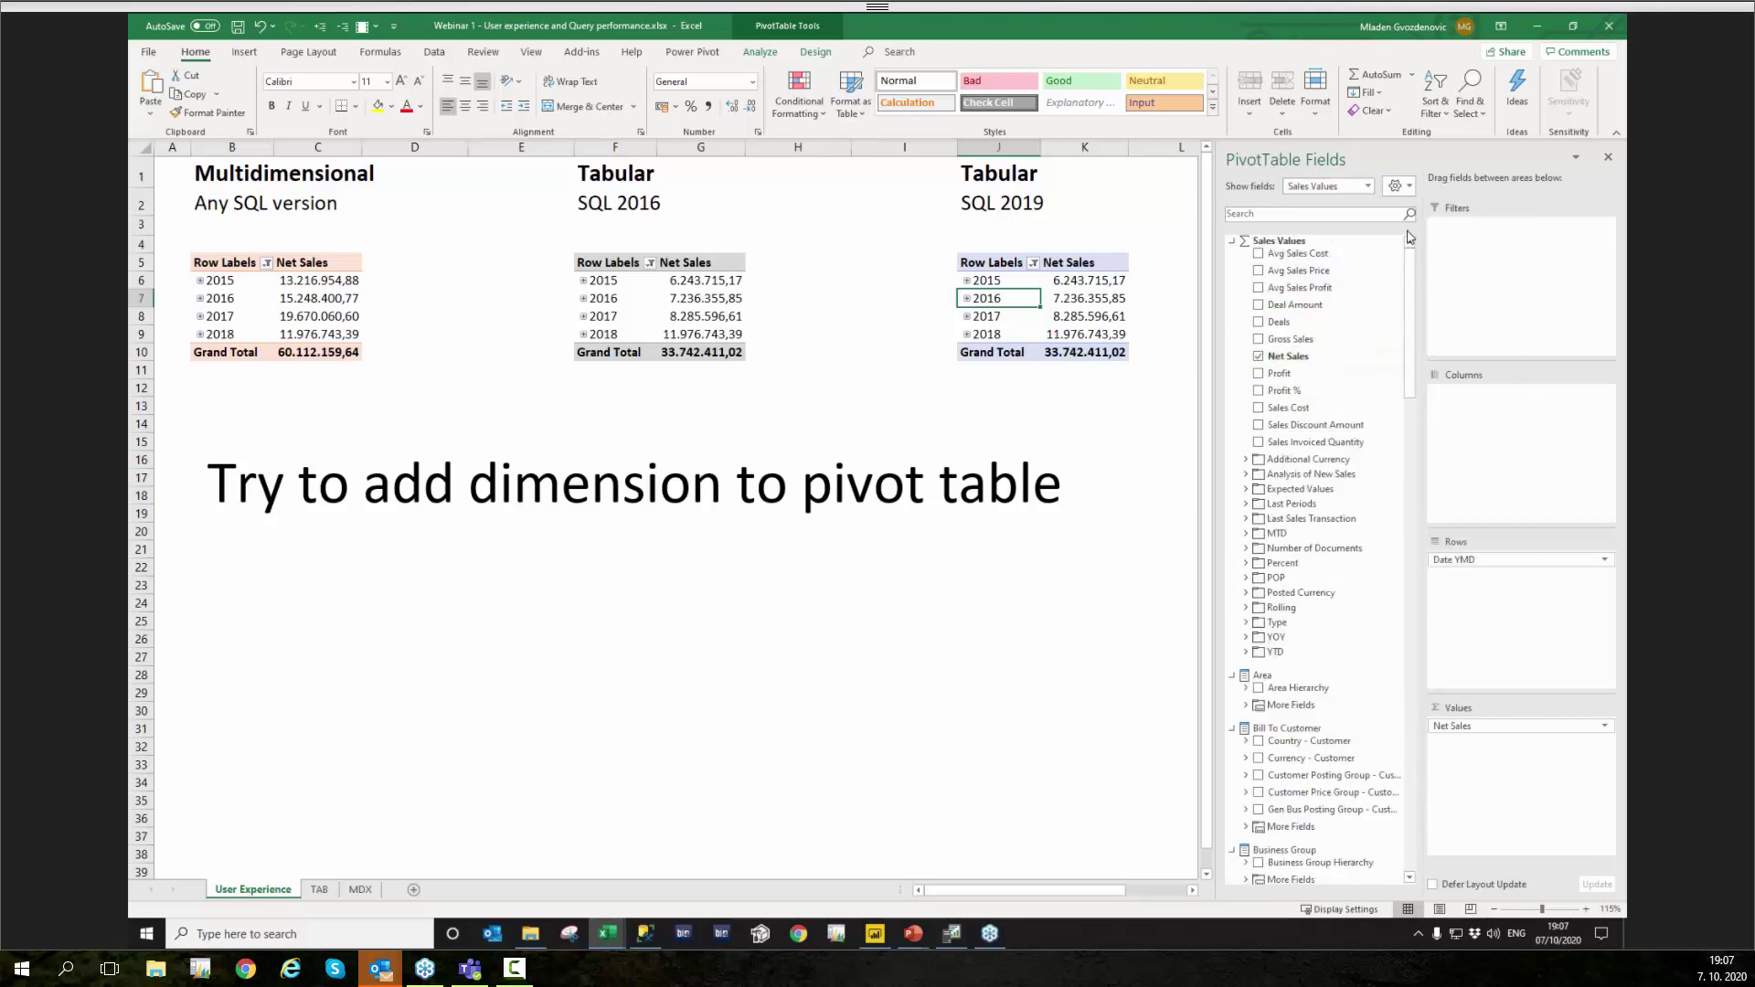
{"action": "left_click_drag", "start_coordinate": [1410, 256], "coordinate": [1399, 408]}
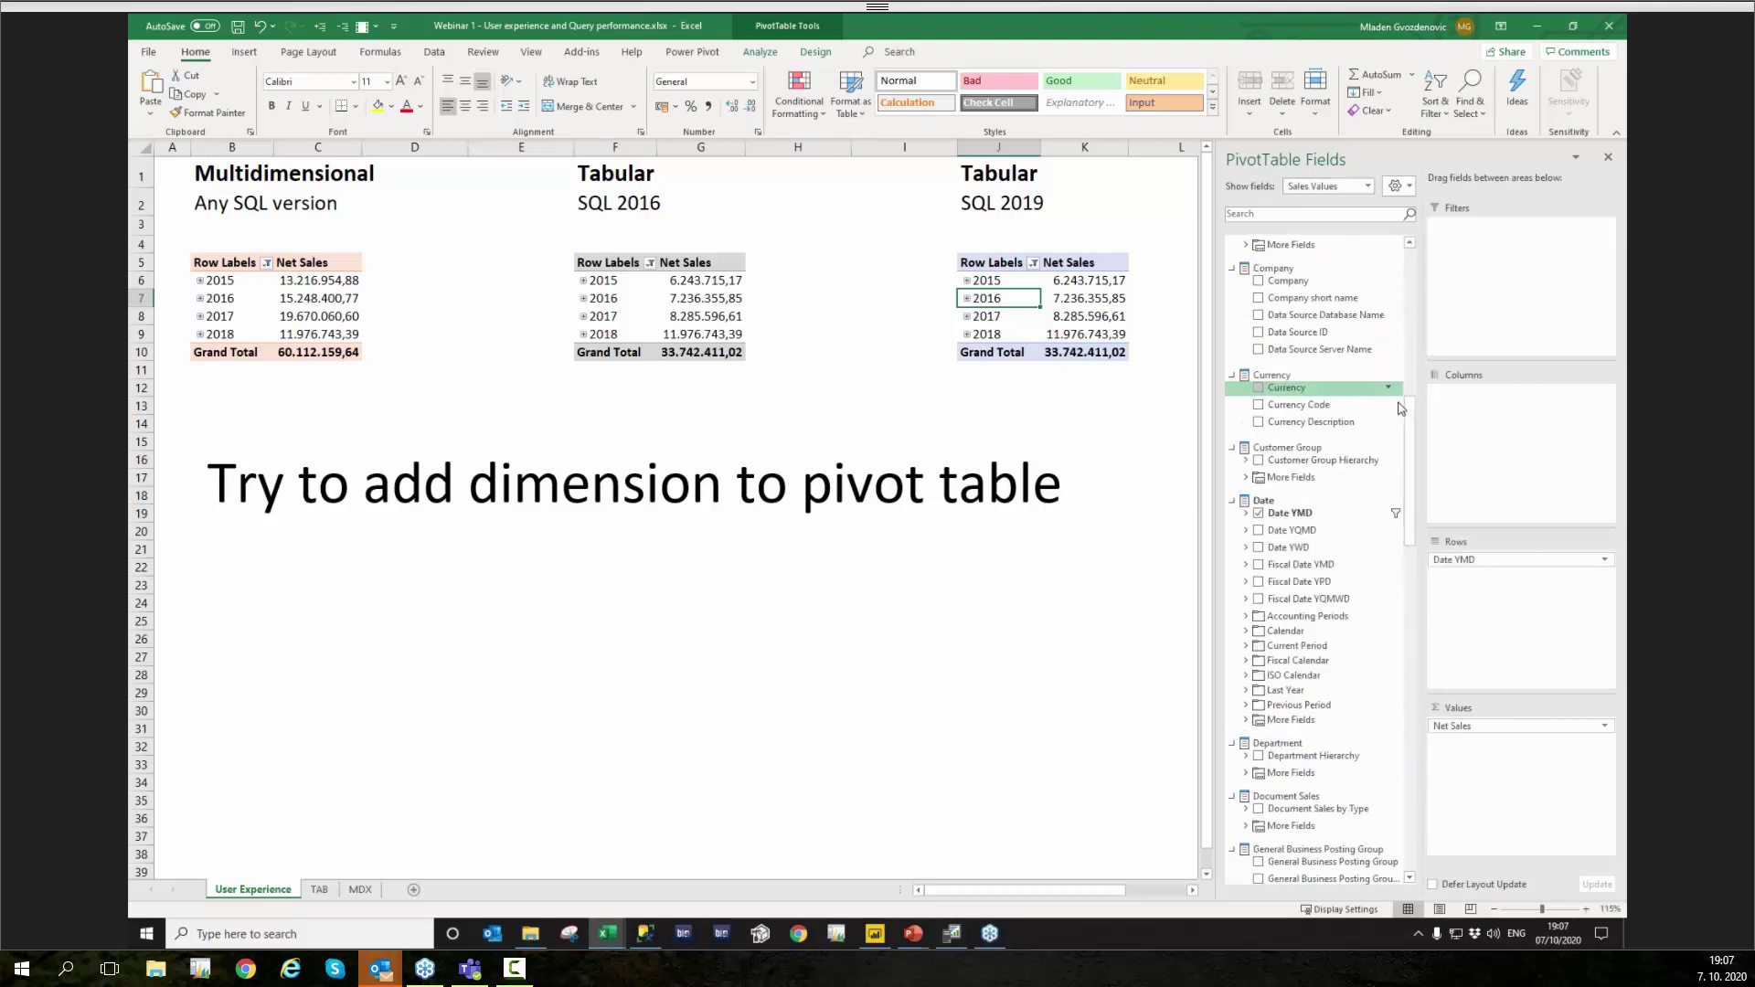
Step: Compare the 2016 Net Sales cells in the SQL 2019 and SQL 2016 pivots, then return to the slide show
{"action": "left_click", "coordinate": [1081, 296]}
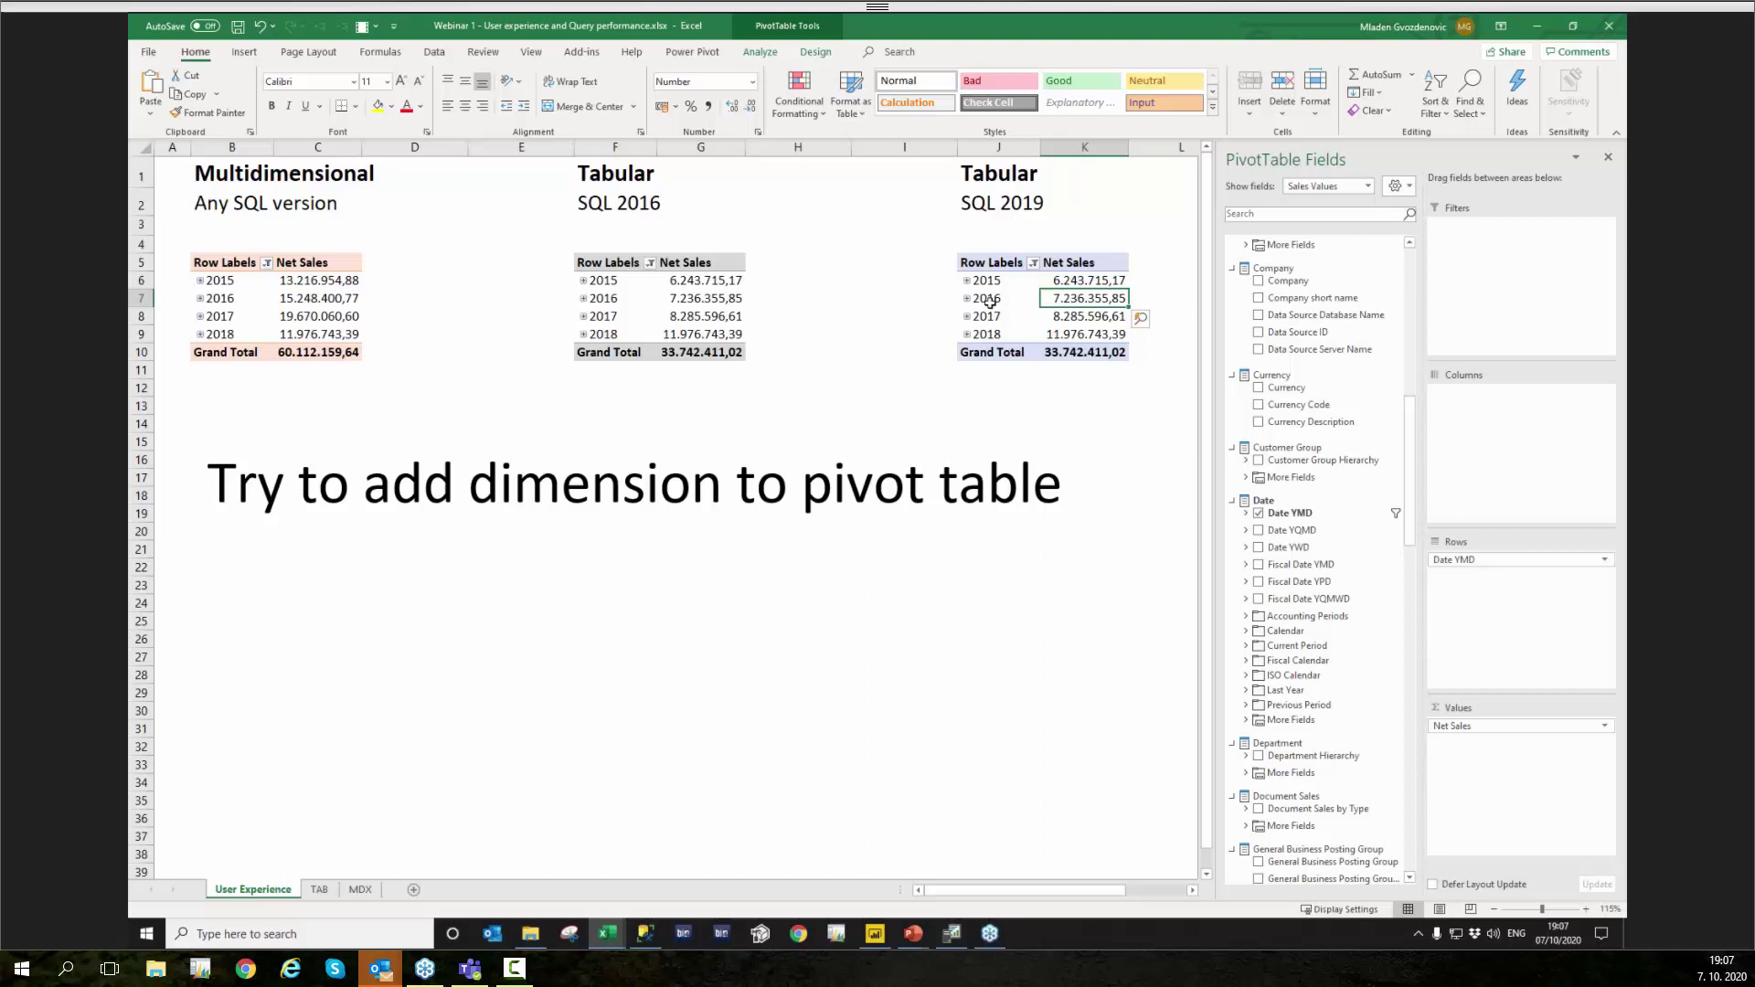
{"action": "left_click", "coordinate": [711, 305]}
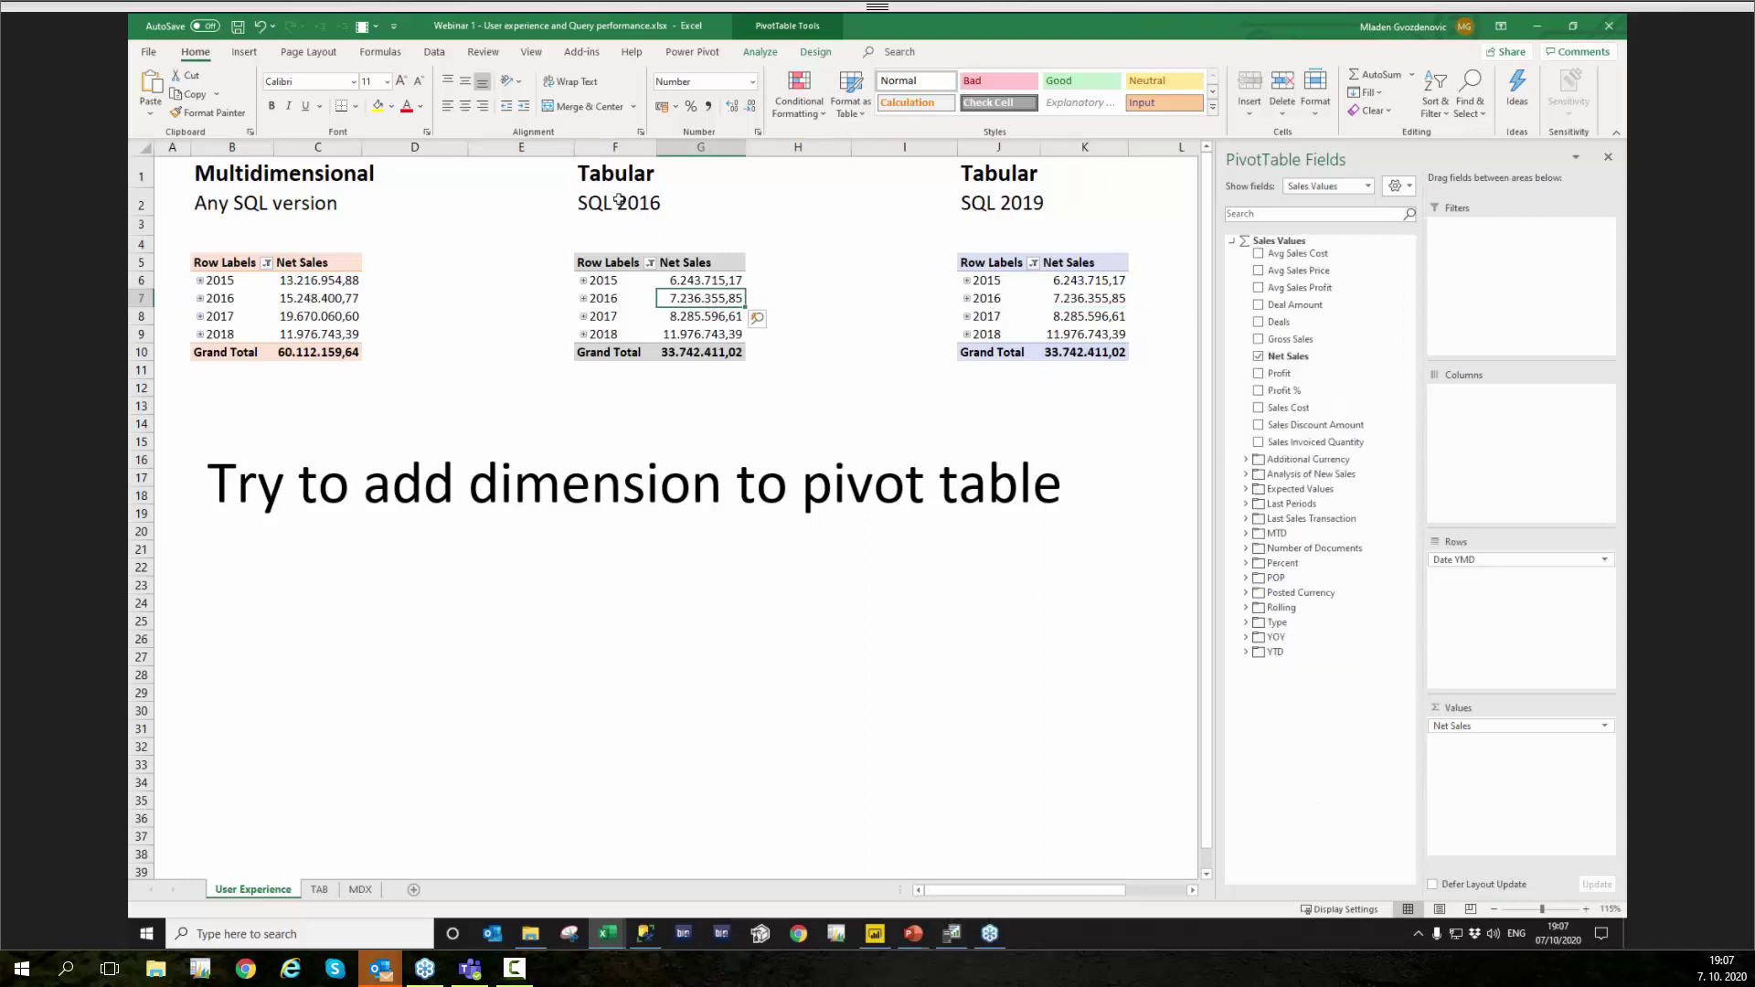
{"action": "left_click", "coordinate": [1006, 305]}
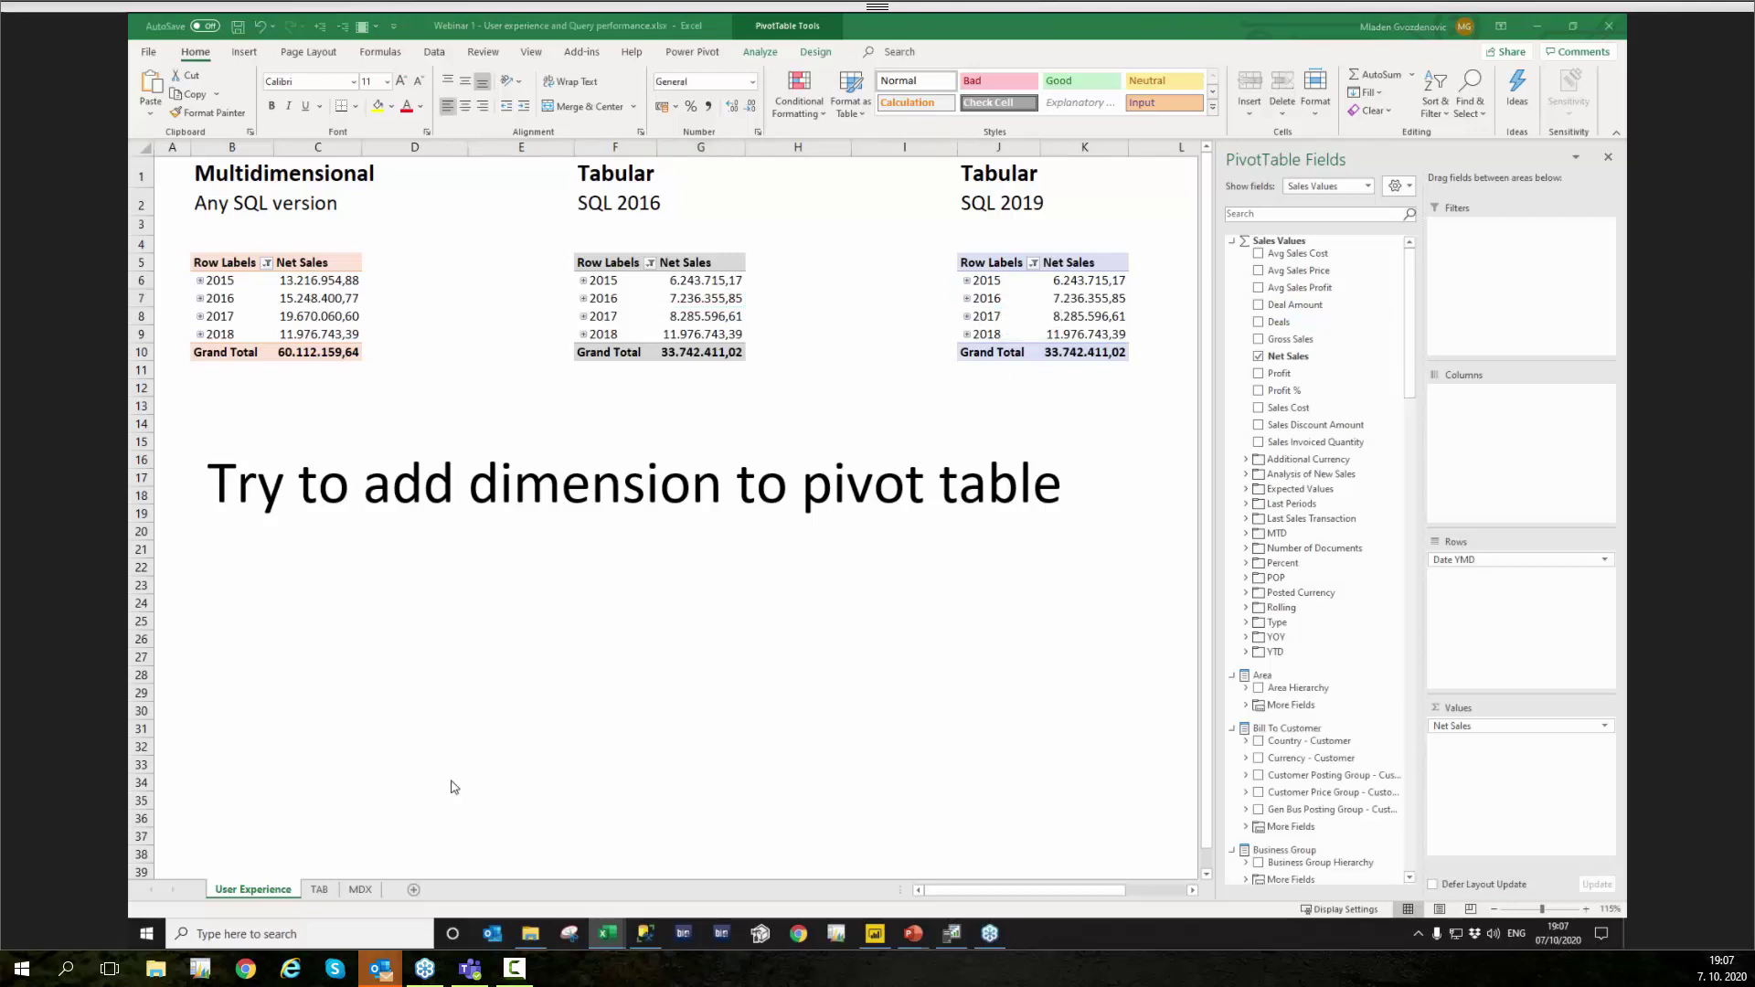
{"action": "key", "text": "alt+Tab"}
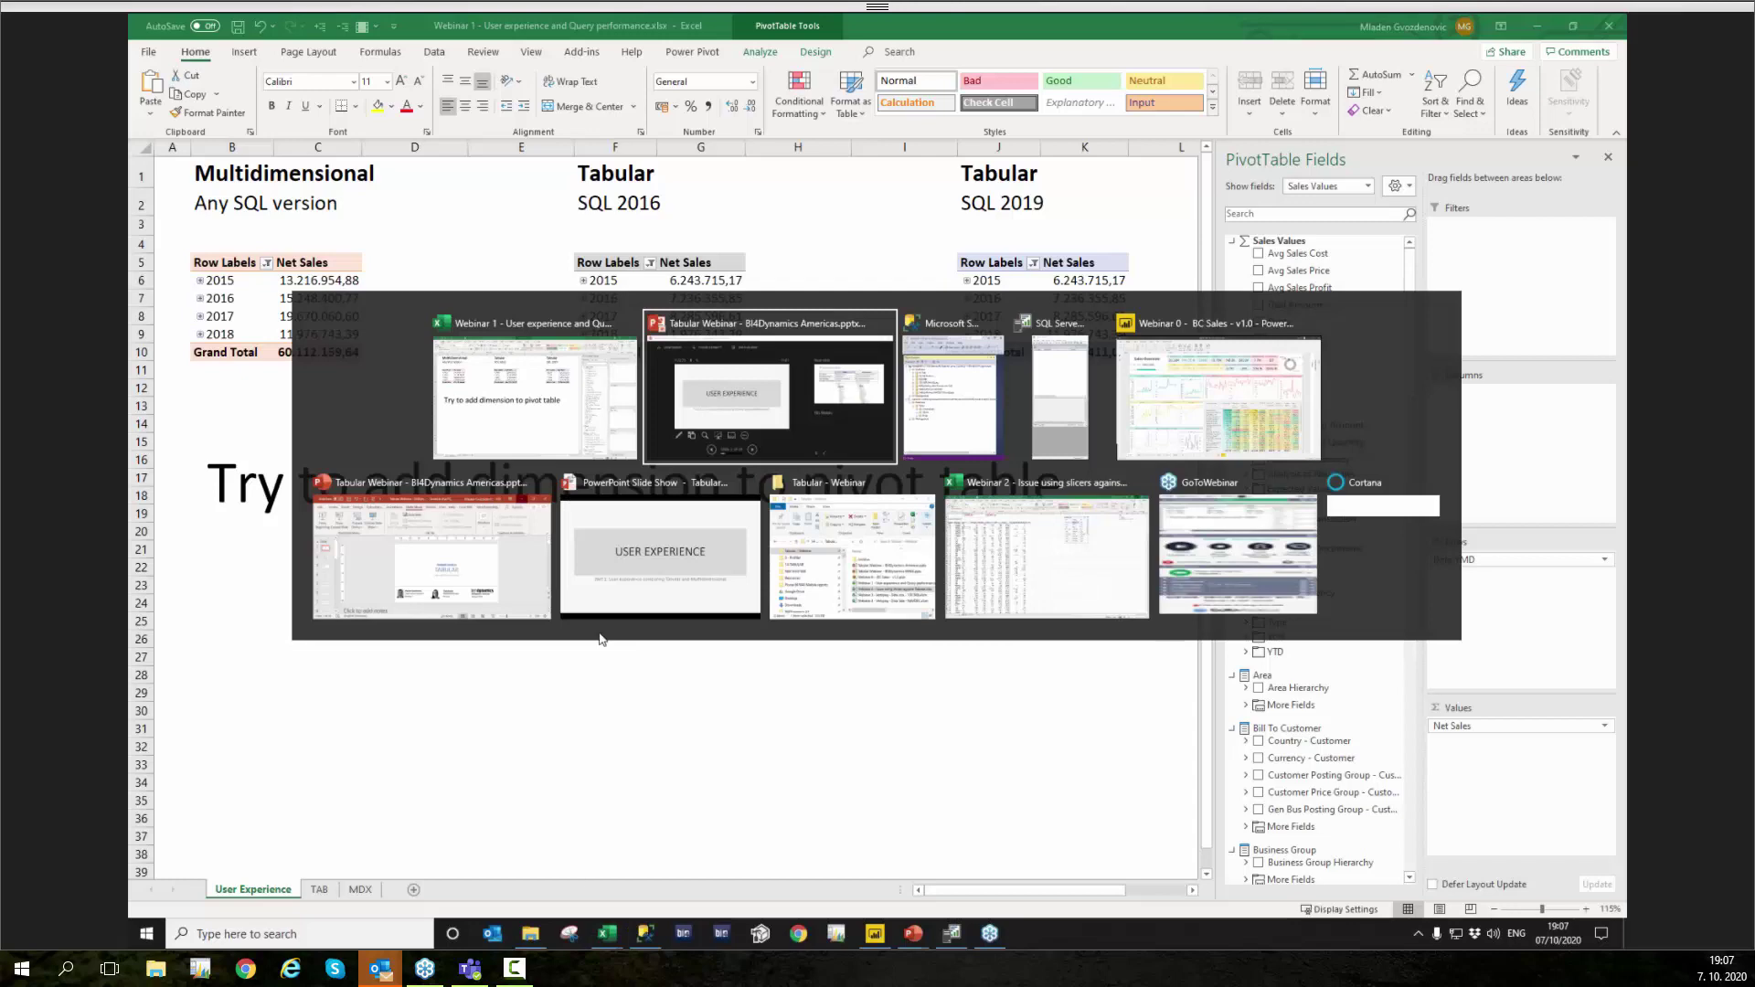
{"action": "left_click", "coordinate": [690, 551]}
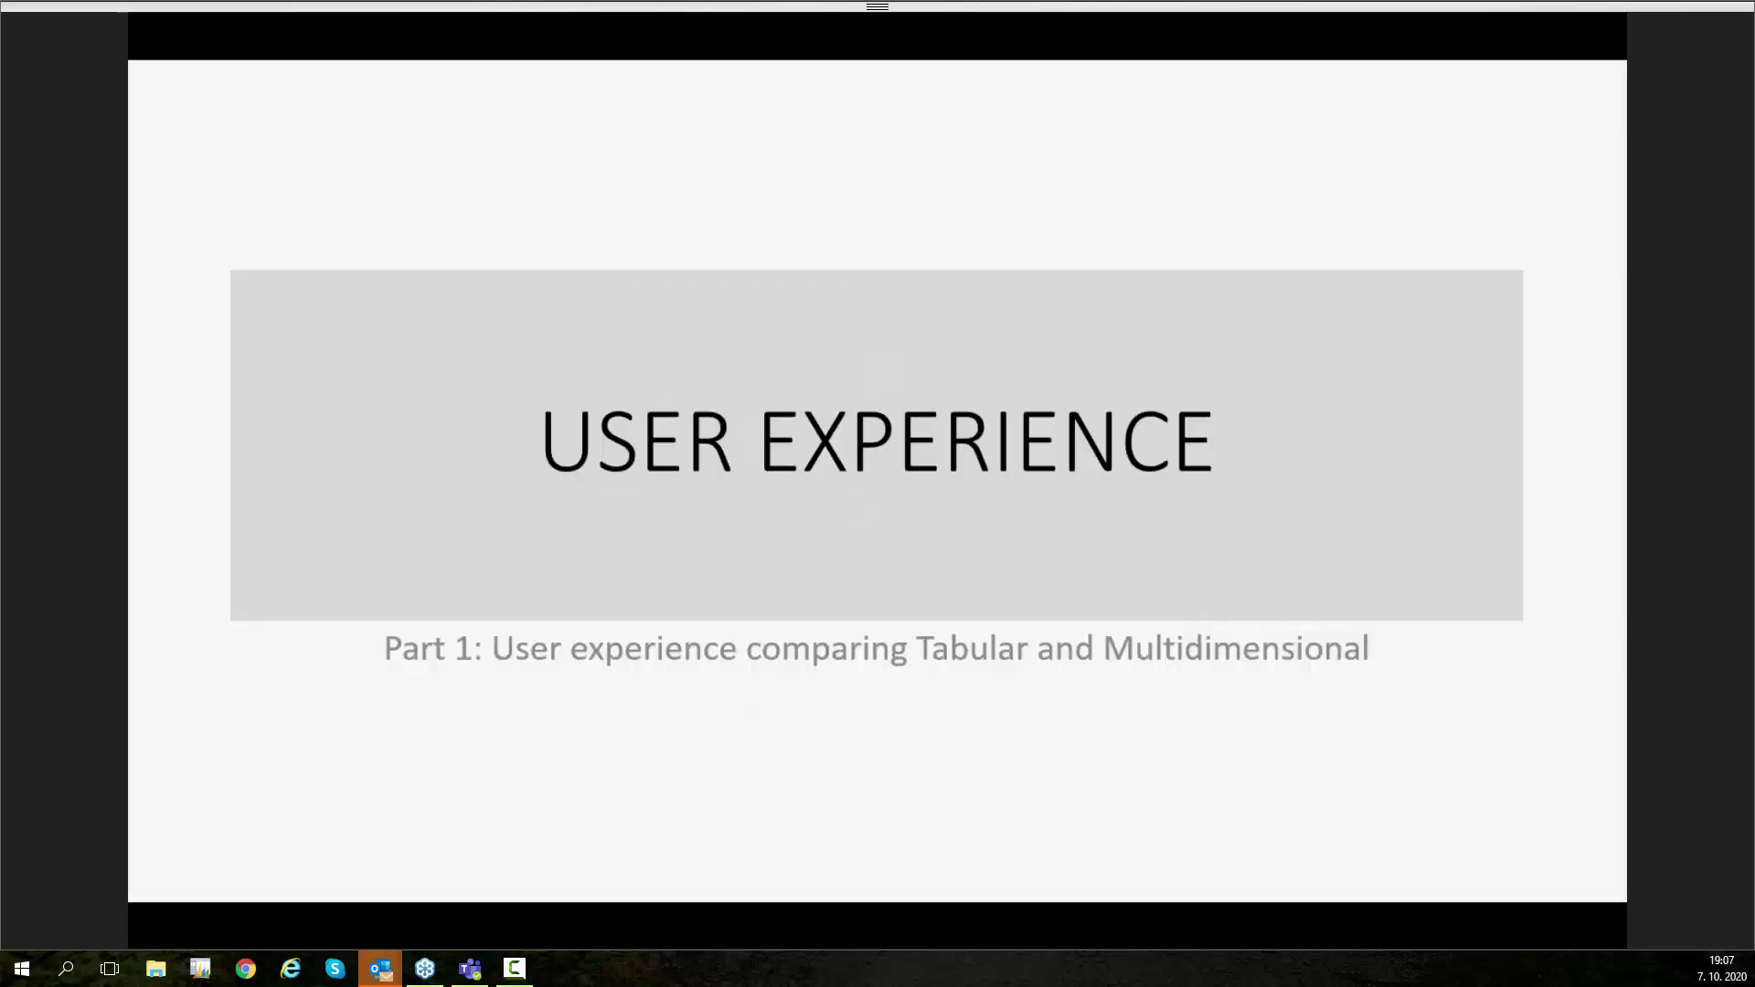
Step: Move forward to the slide contrasting Tabular and Multidimensional file structure, tables and custom measures
{"action": "key", "text": "Right"}
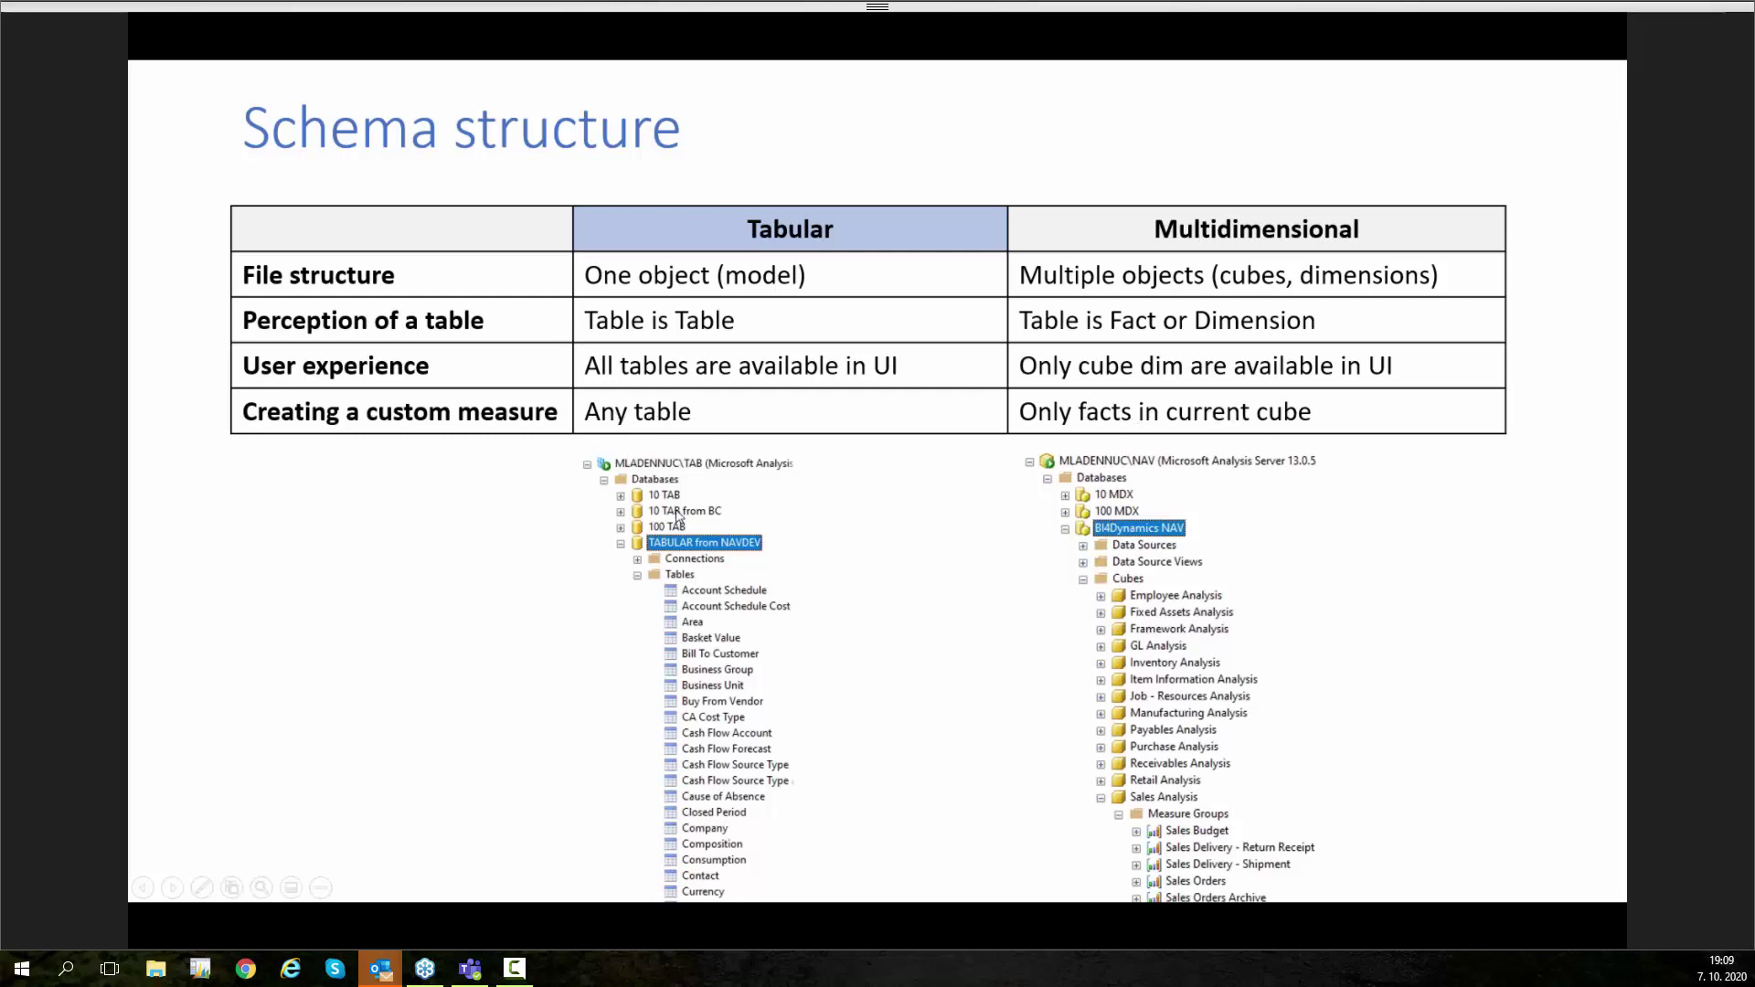
Step: Show the Create measures in POWER BI slide, then switch to Power BI Desktop's BC Sales Overview report
{"action": "key", "text": "Right"}
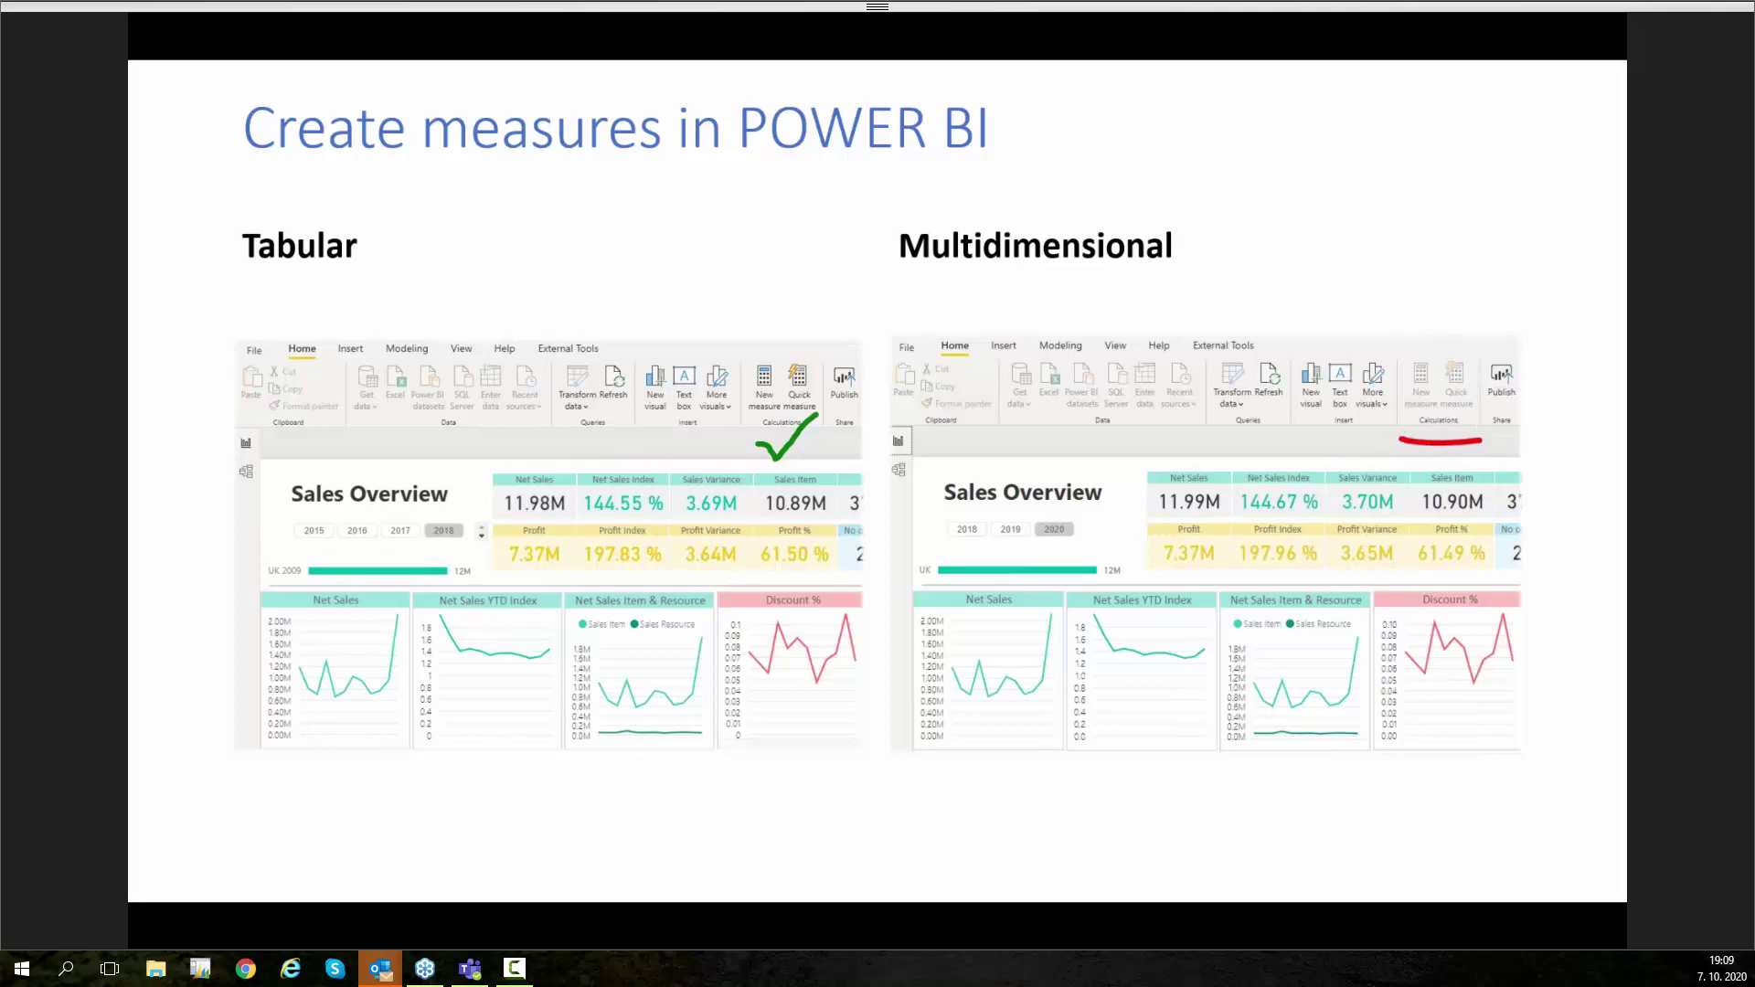
{"action": "key", "text": "alt+Tab"}
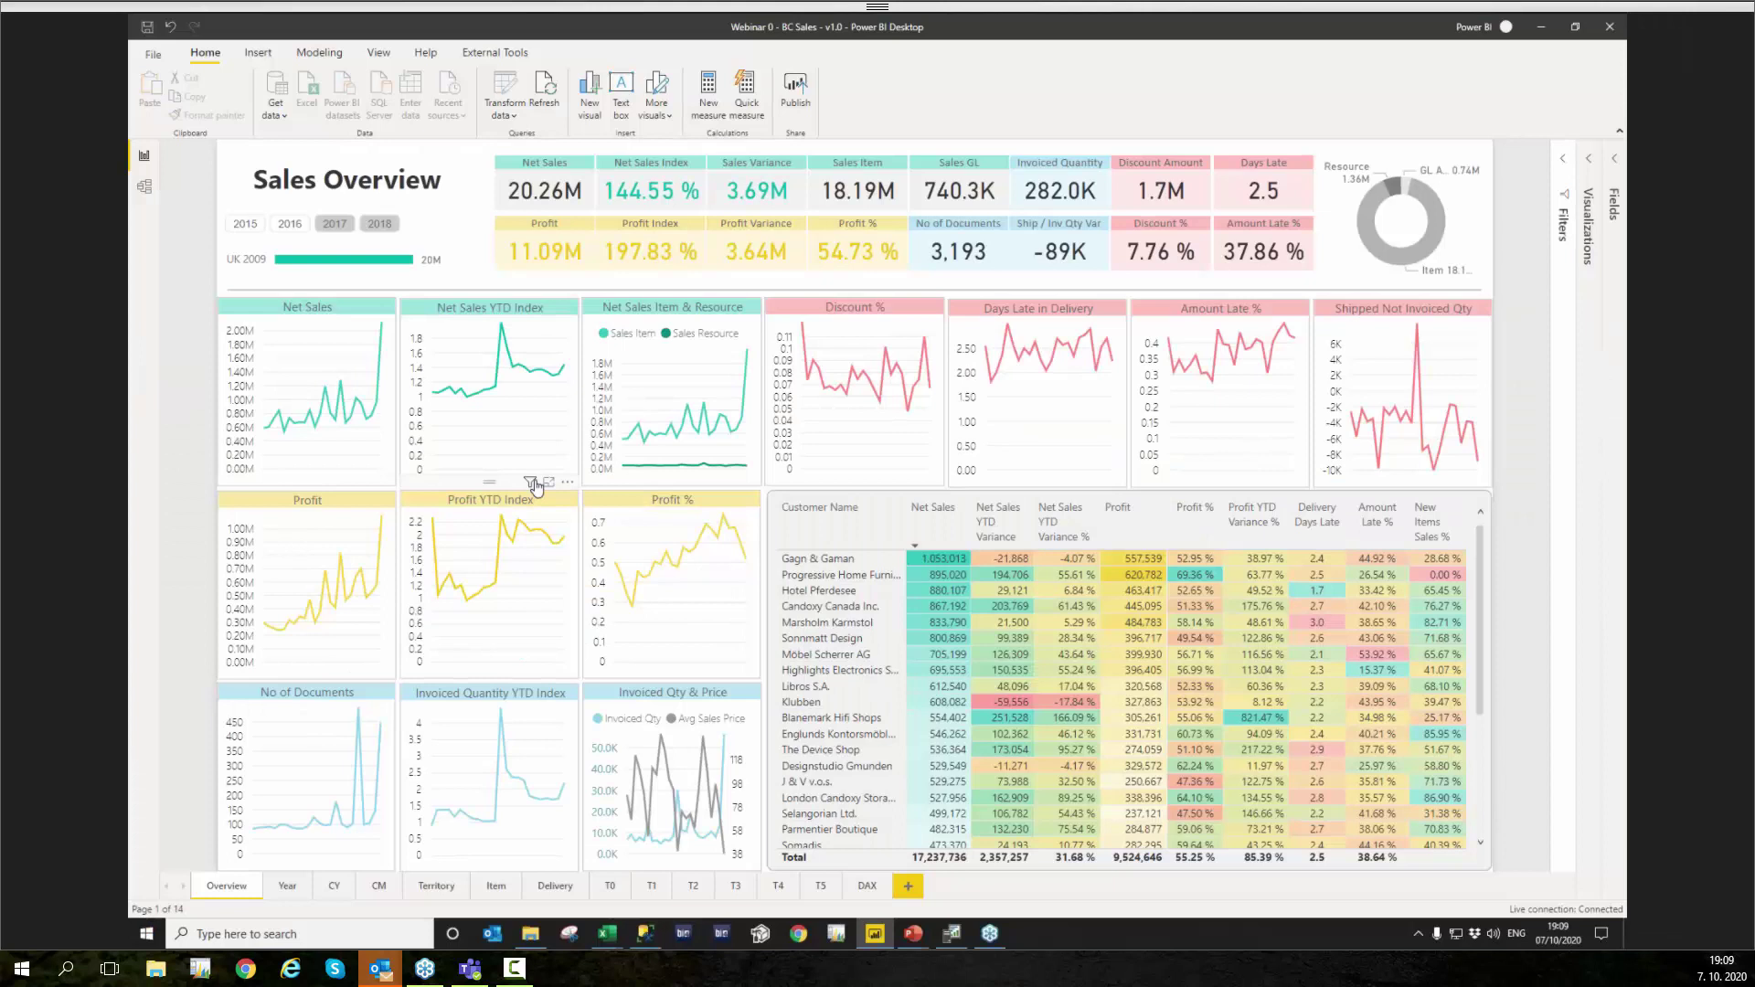
Step: Expand the Fields pane to list model tables from Employee Absence to Purchase Orders
{"action": "mouse_move", "coordinate": [536, 485]}
{"action": "left_click", "coordinate": [1615, 162]}
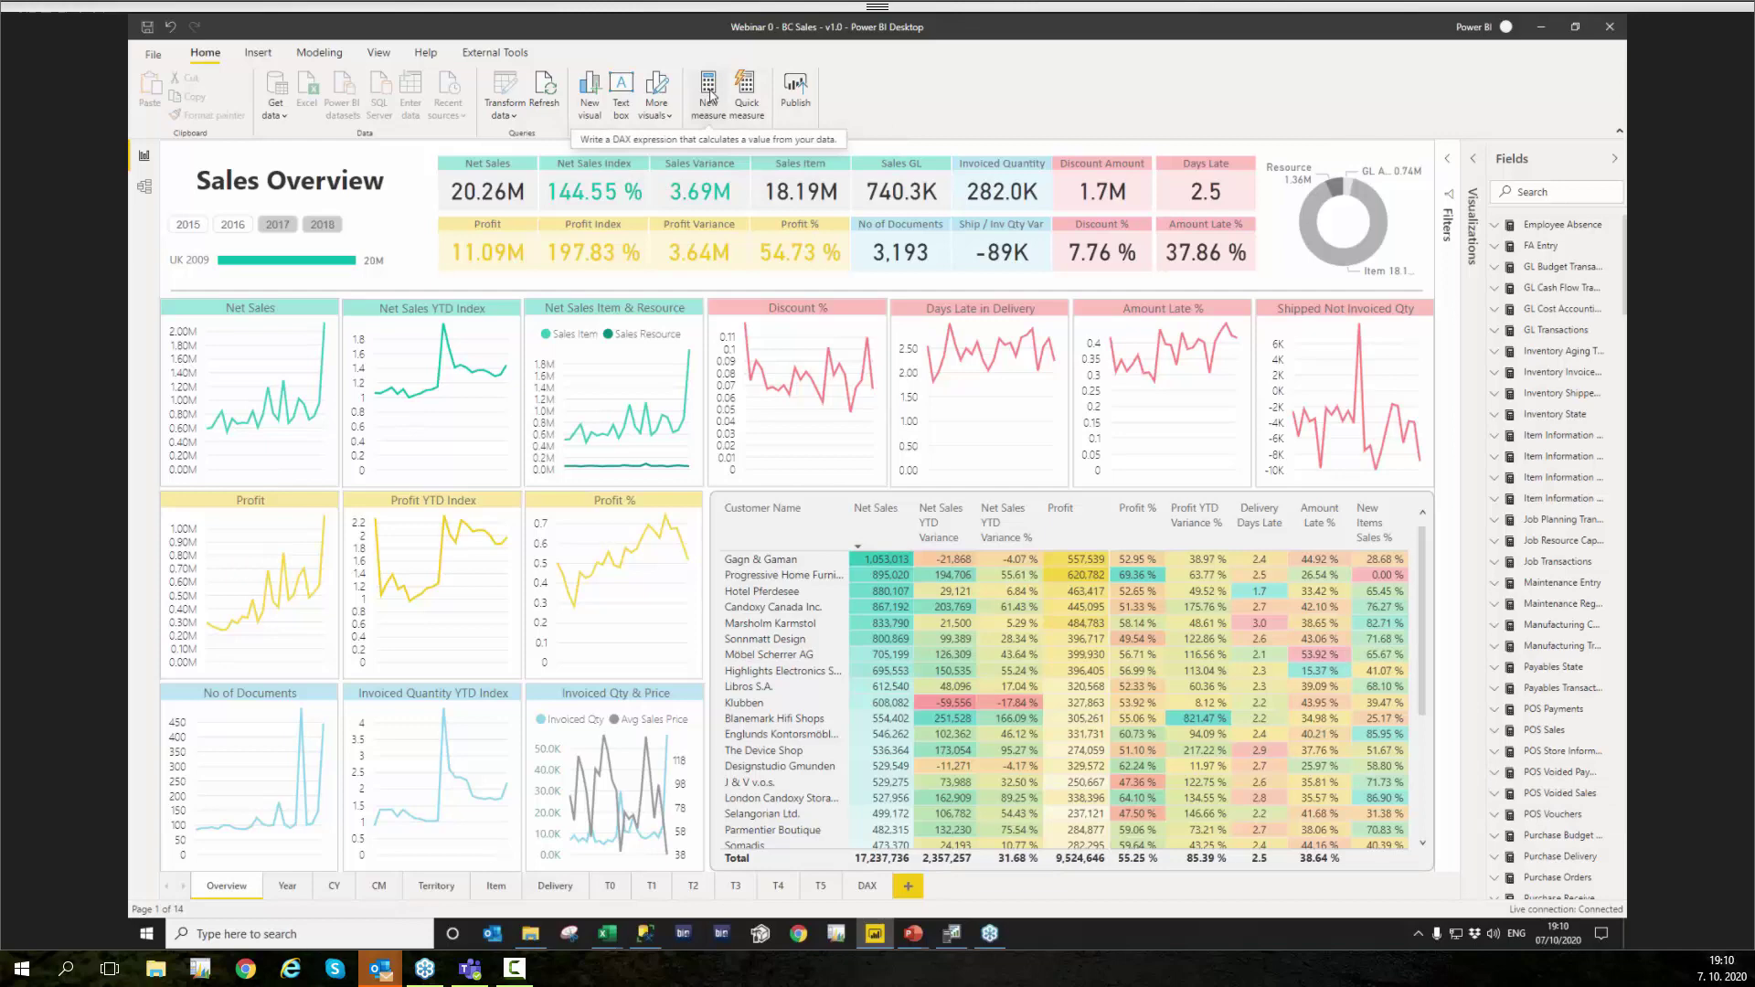
Step: On the DAX page, filter fields by 'DAX', widen the pane, and show Days Since Last Sales DAX's formula
{"action": "left_click", "coordinate": [867, 887]}
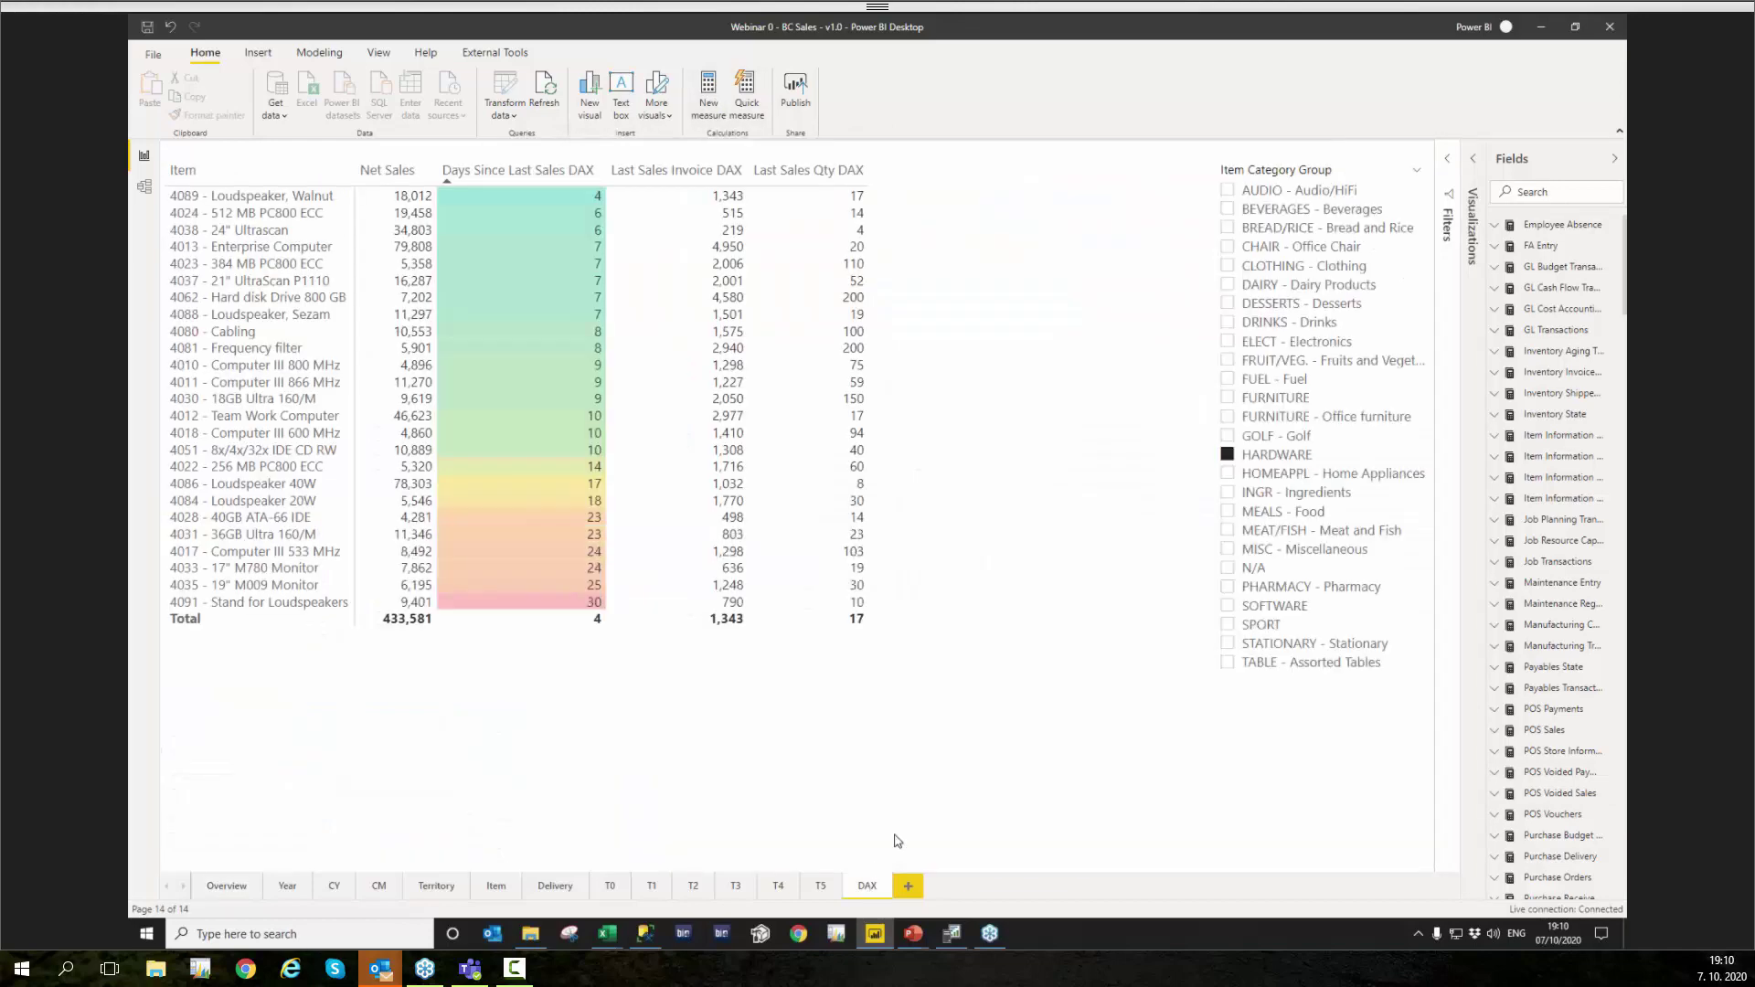
{"action": "type", "text": "DAX"}
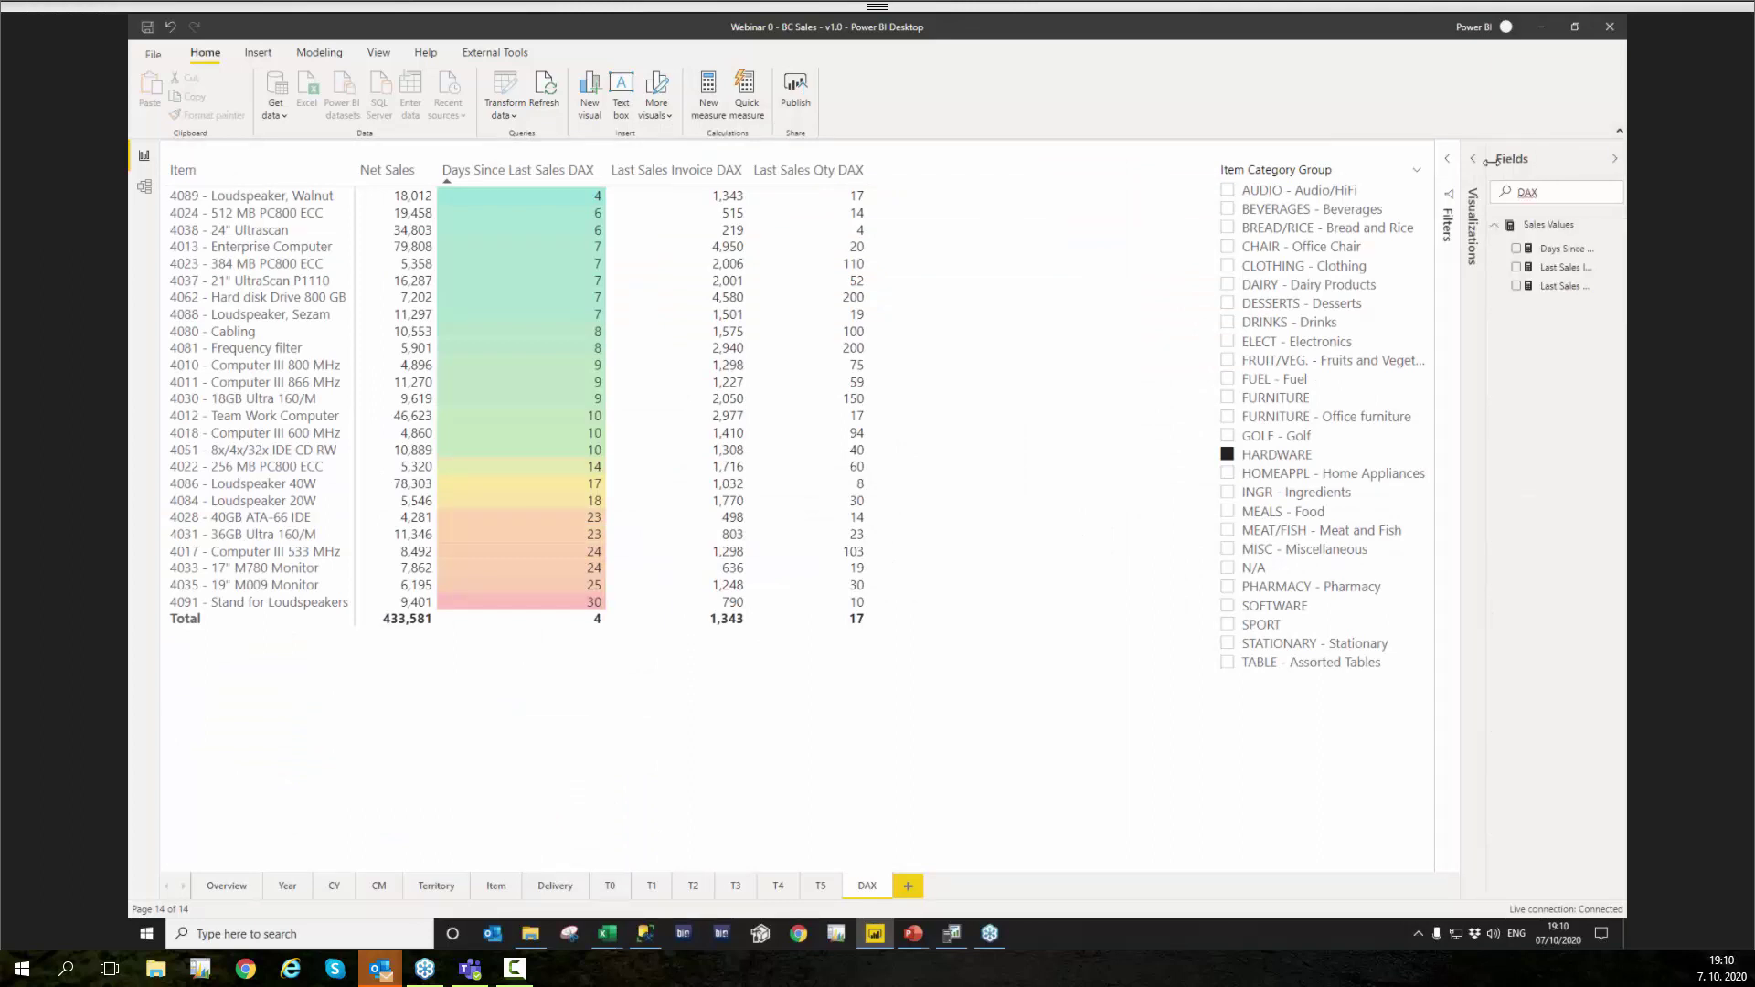
{"action": "left_click_drag", "start_coordinate": [1488, 171], "coordinate": [1406, 174]}
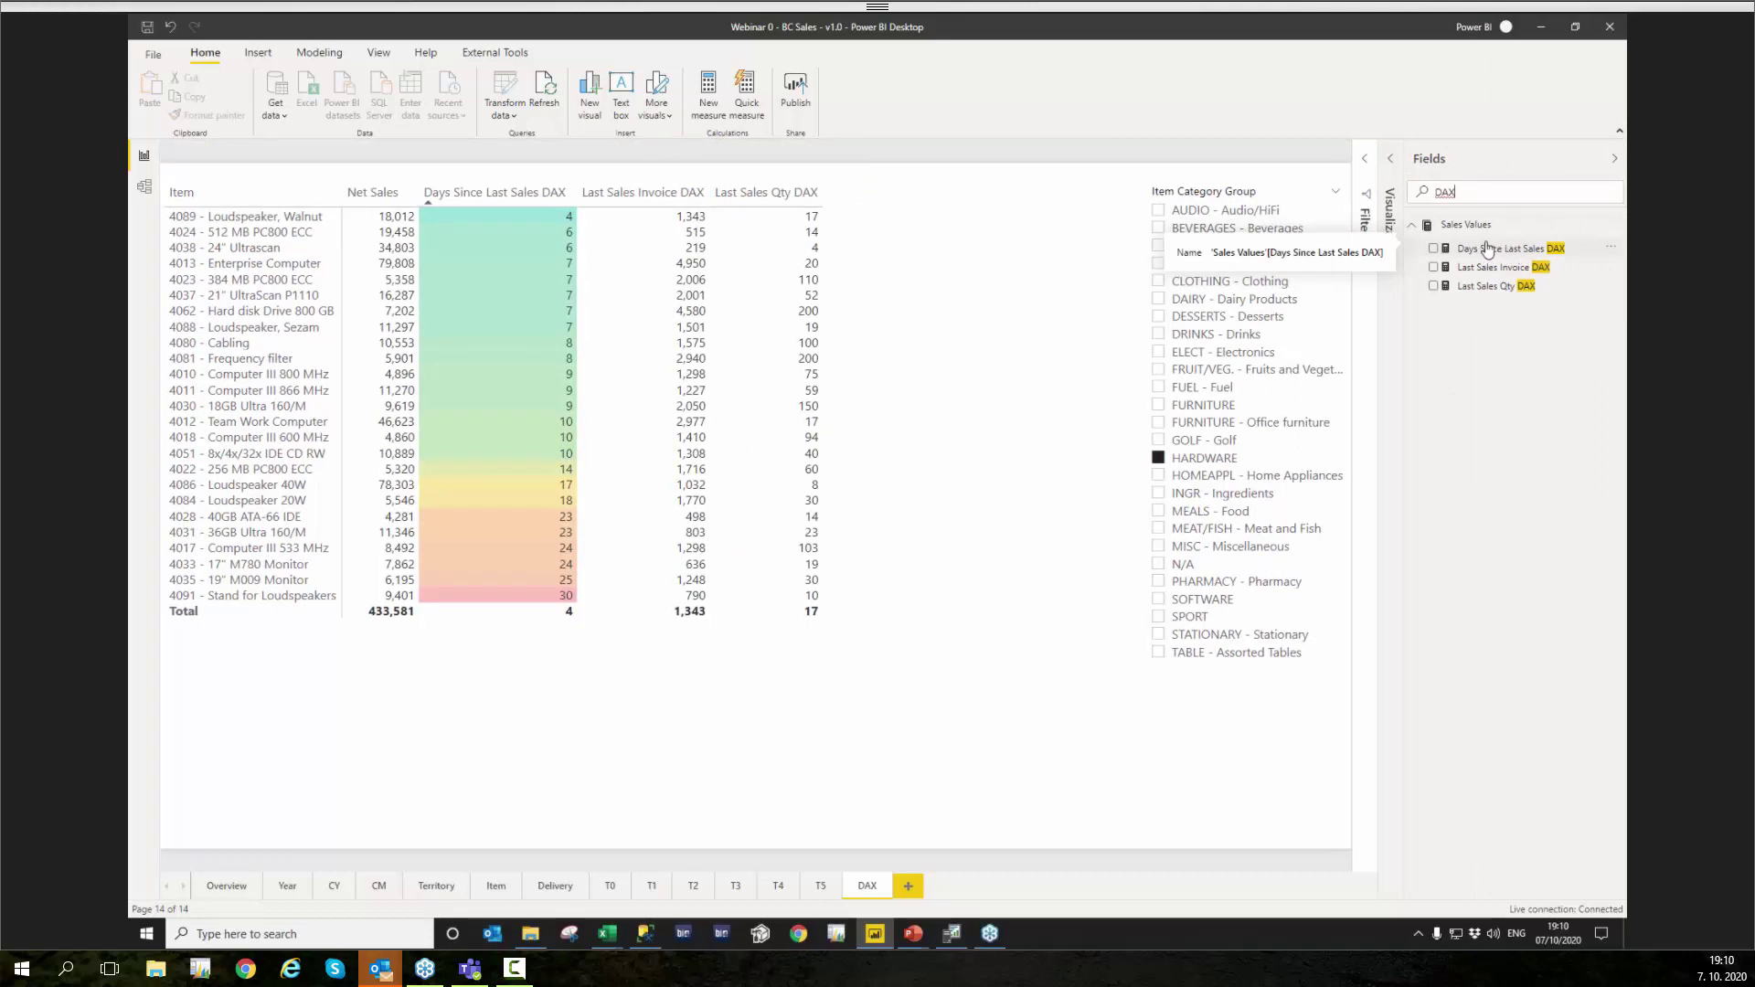
{"action": "left_click", "coordinate": [1499, 252]}
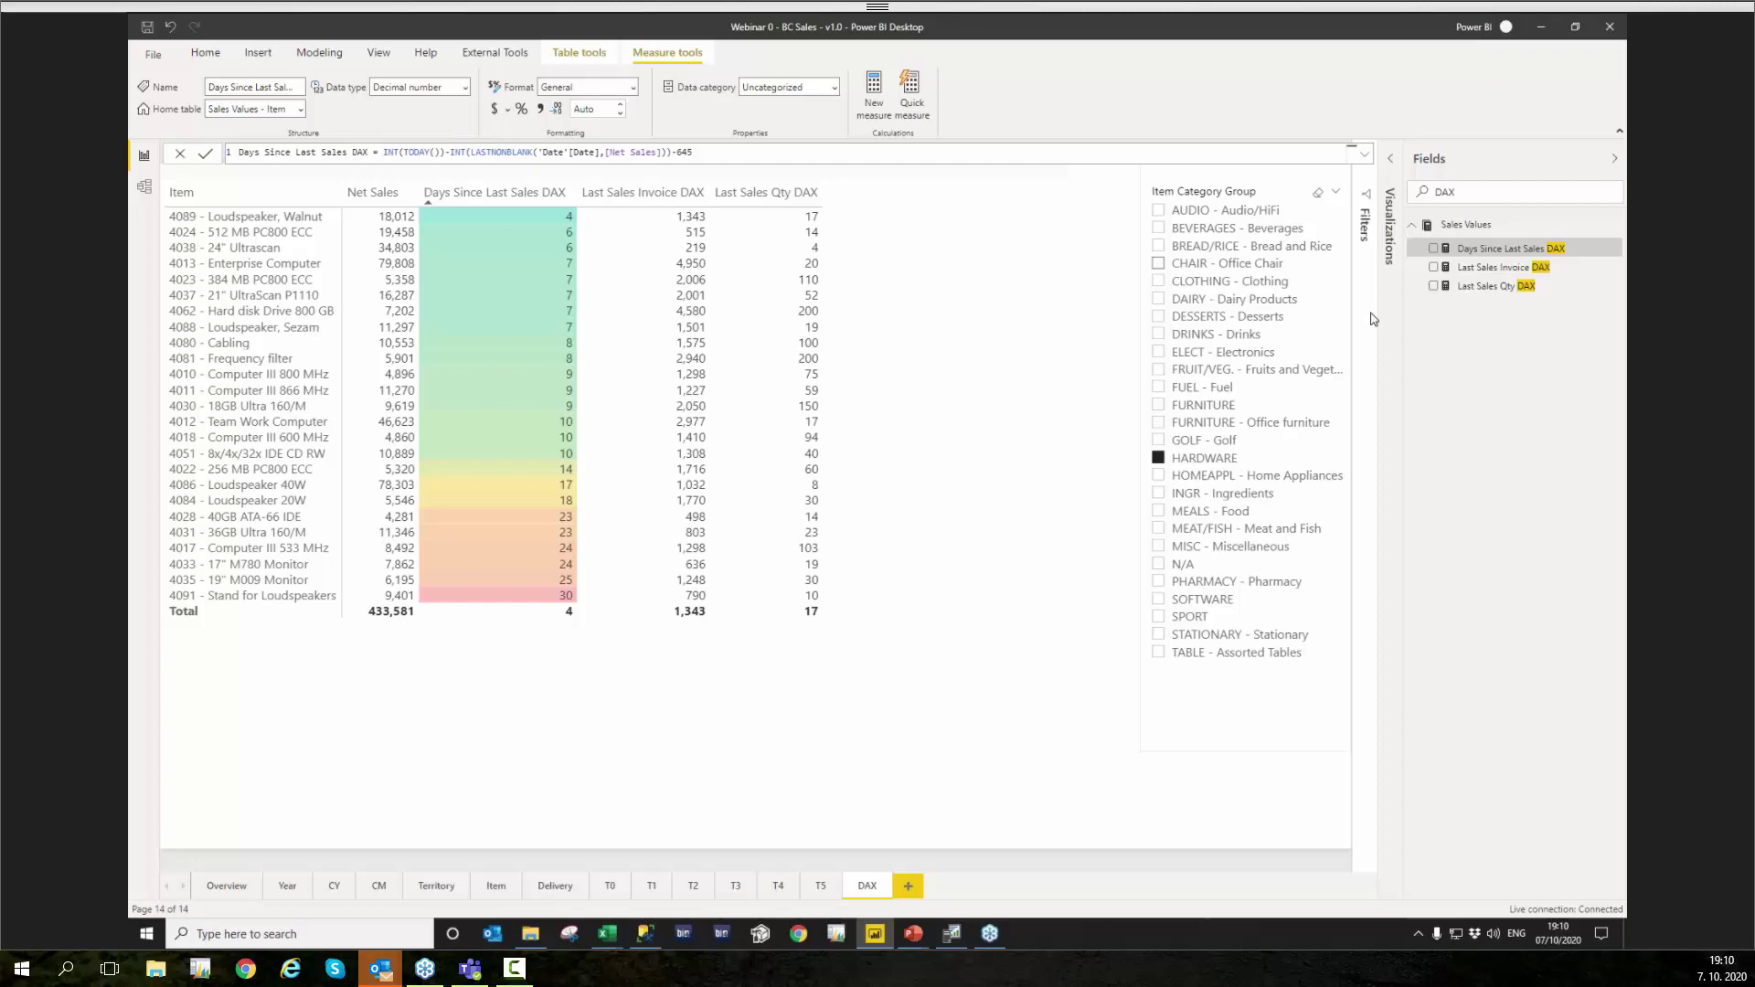
Step: Inspect the Last Sales Invoice DAX formula, then the Last Sales Qty DAX LASTNONBLANK formula
{"action": "left_click", "coordinate": [1492, 269]}
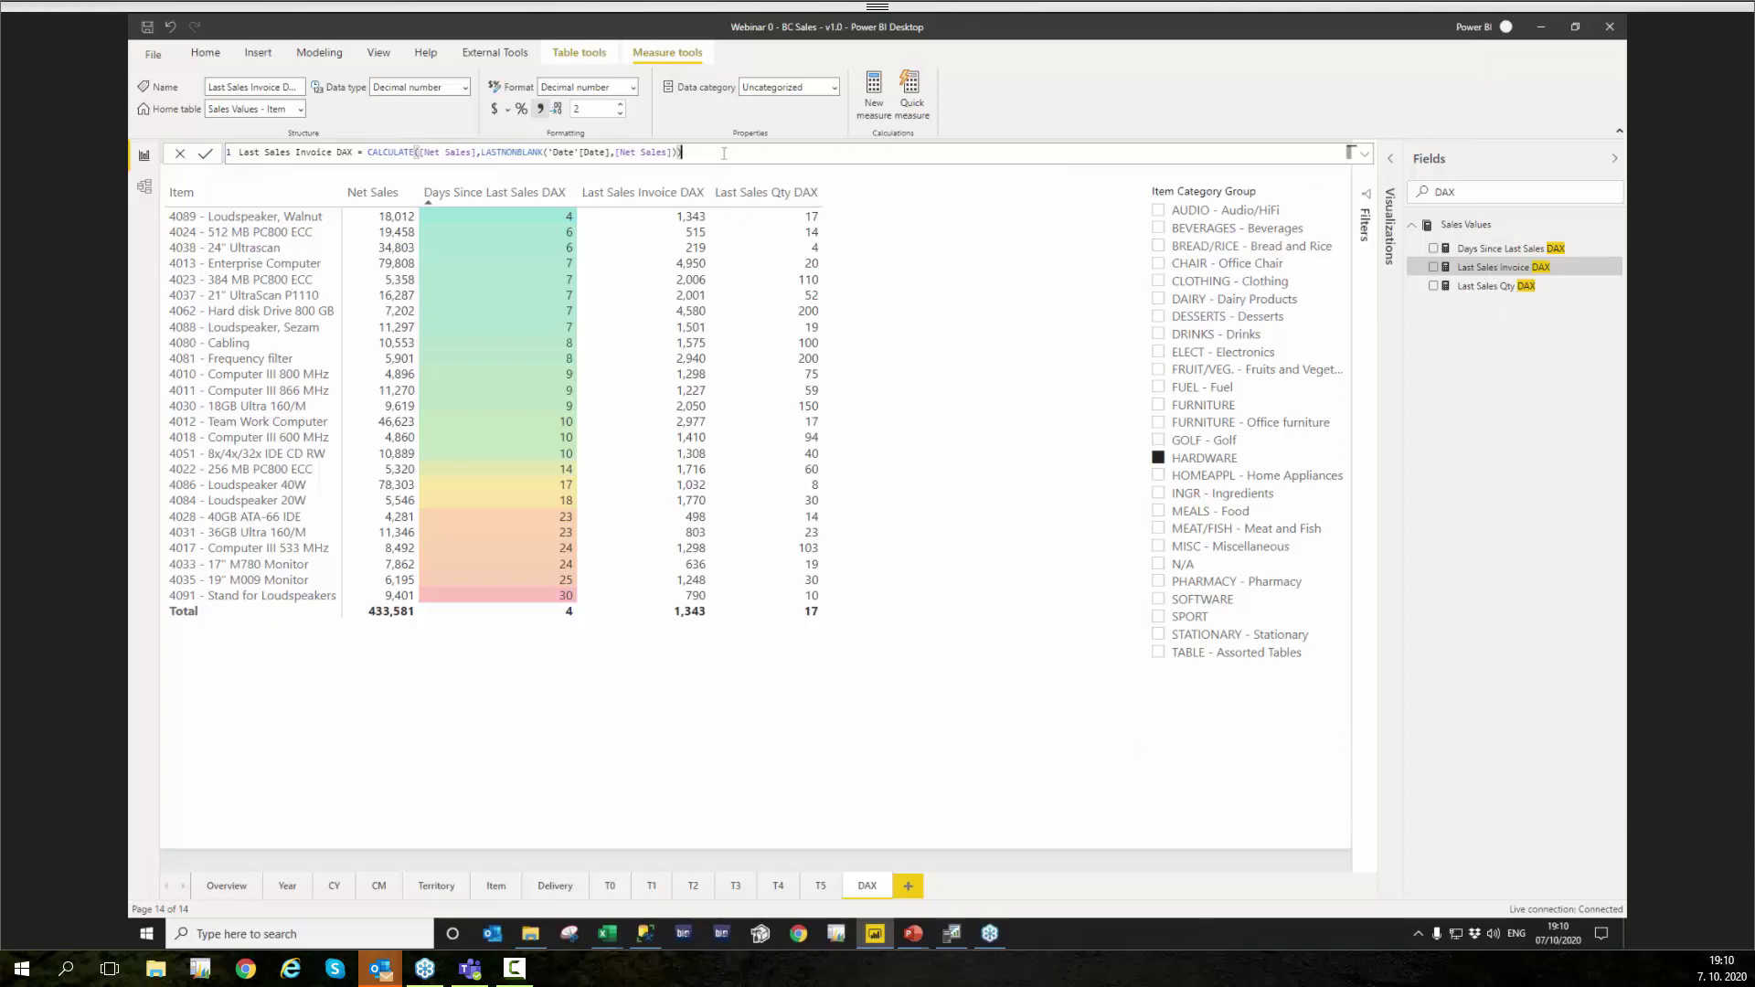
{"action": "key", "text": "shift+Home"}
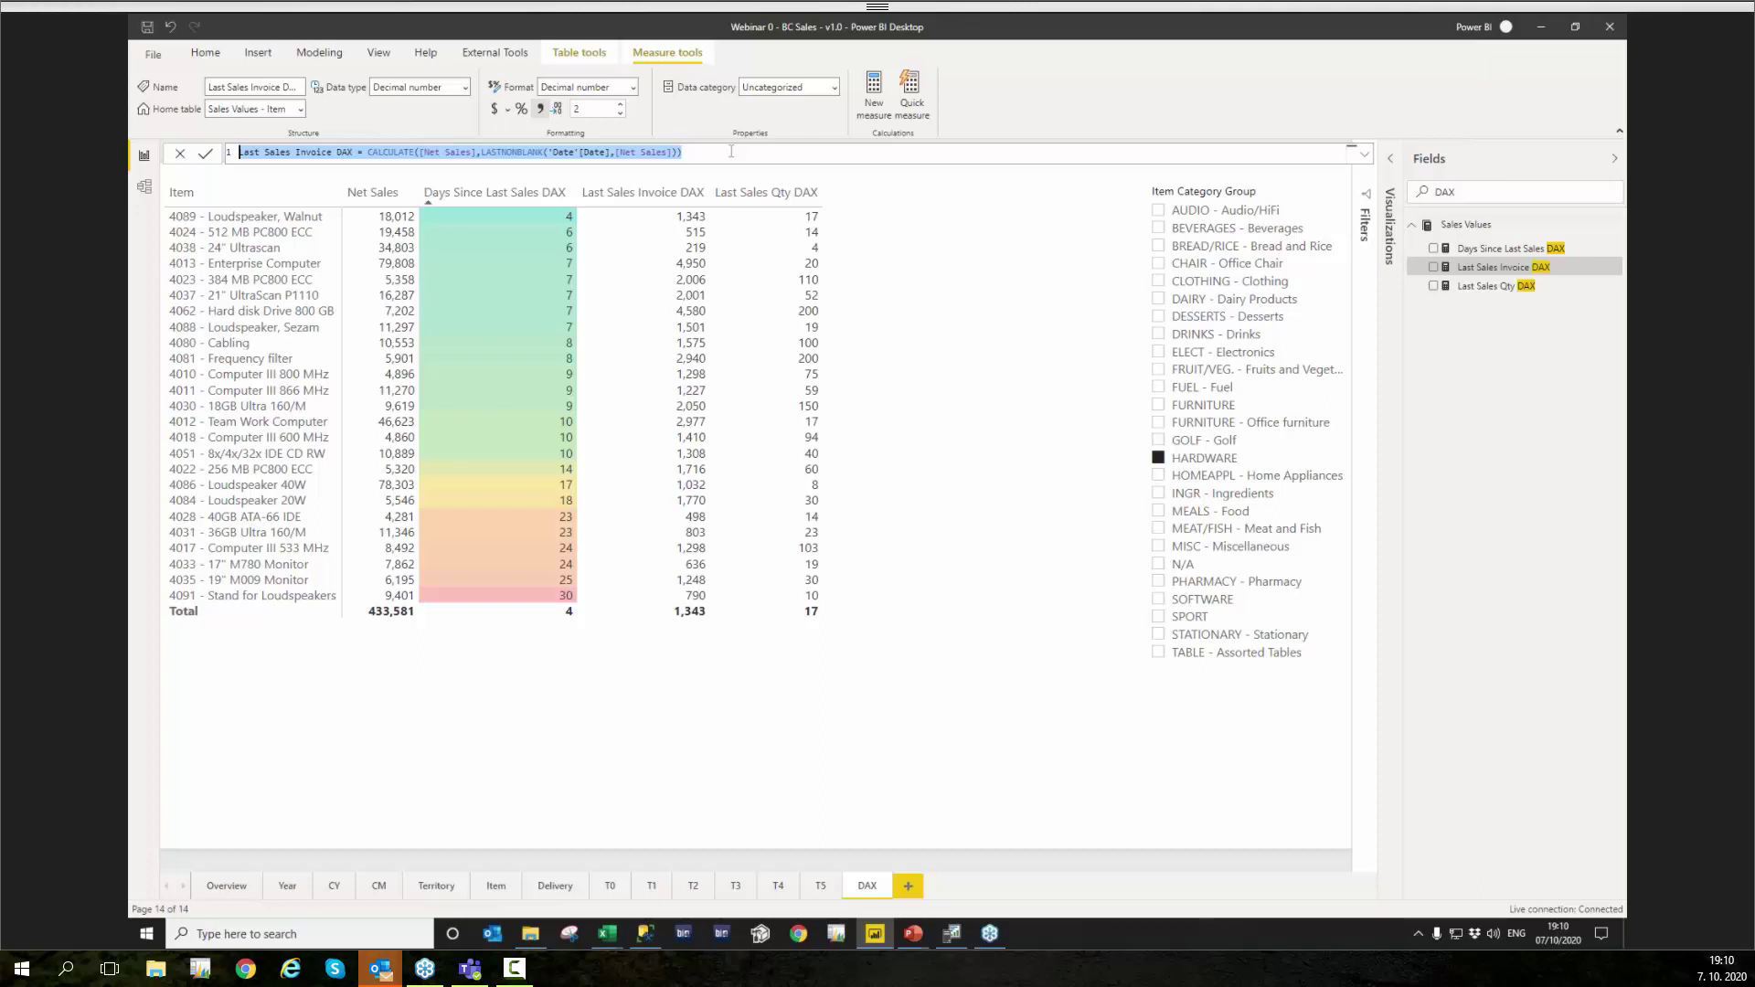
{"action": "left_click", "coordinate": [1471, 287]}
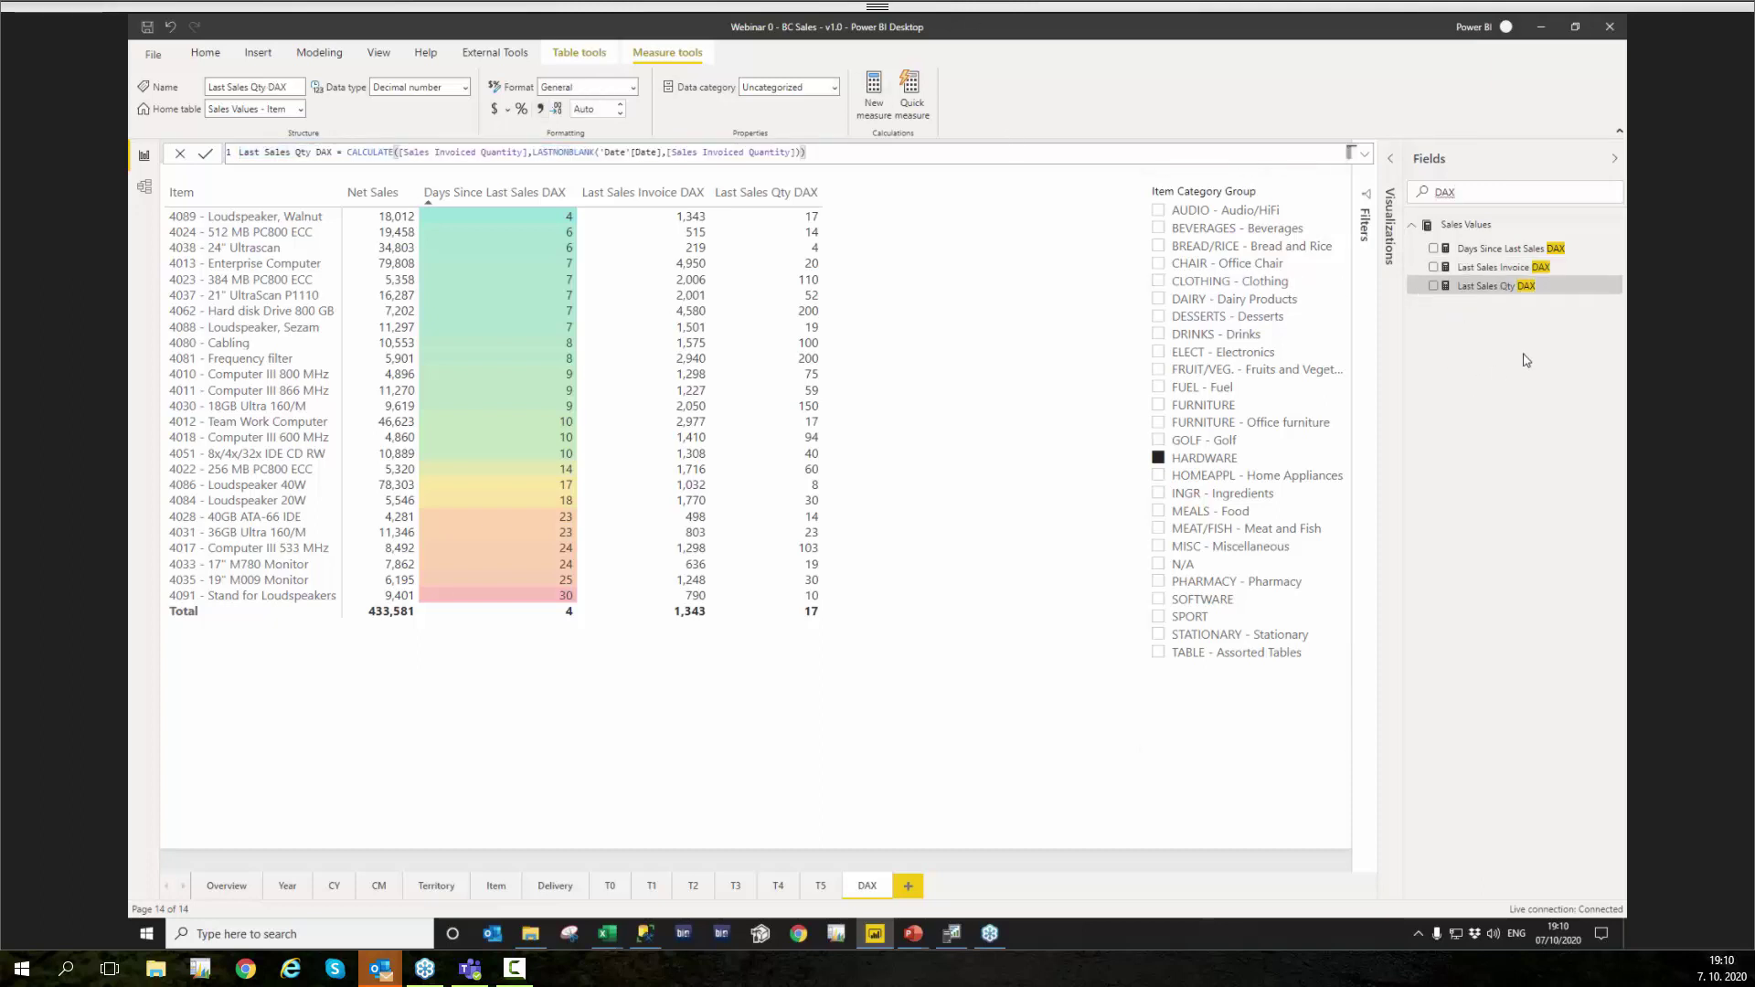
{"action": "left_click", "coordinate": [215, 57]}
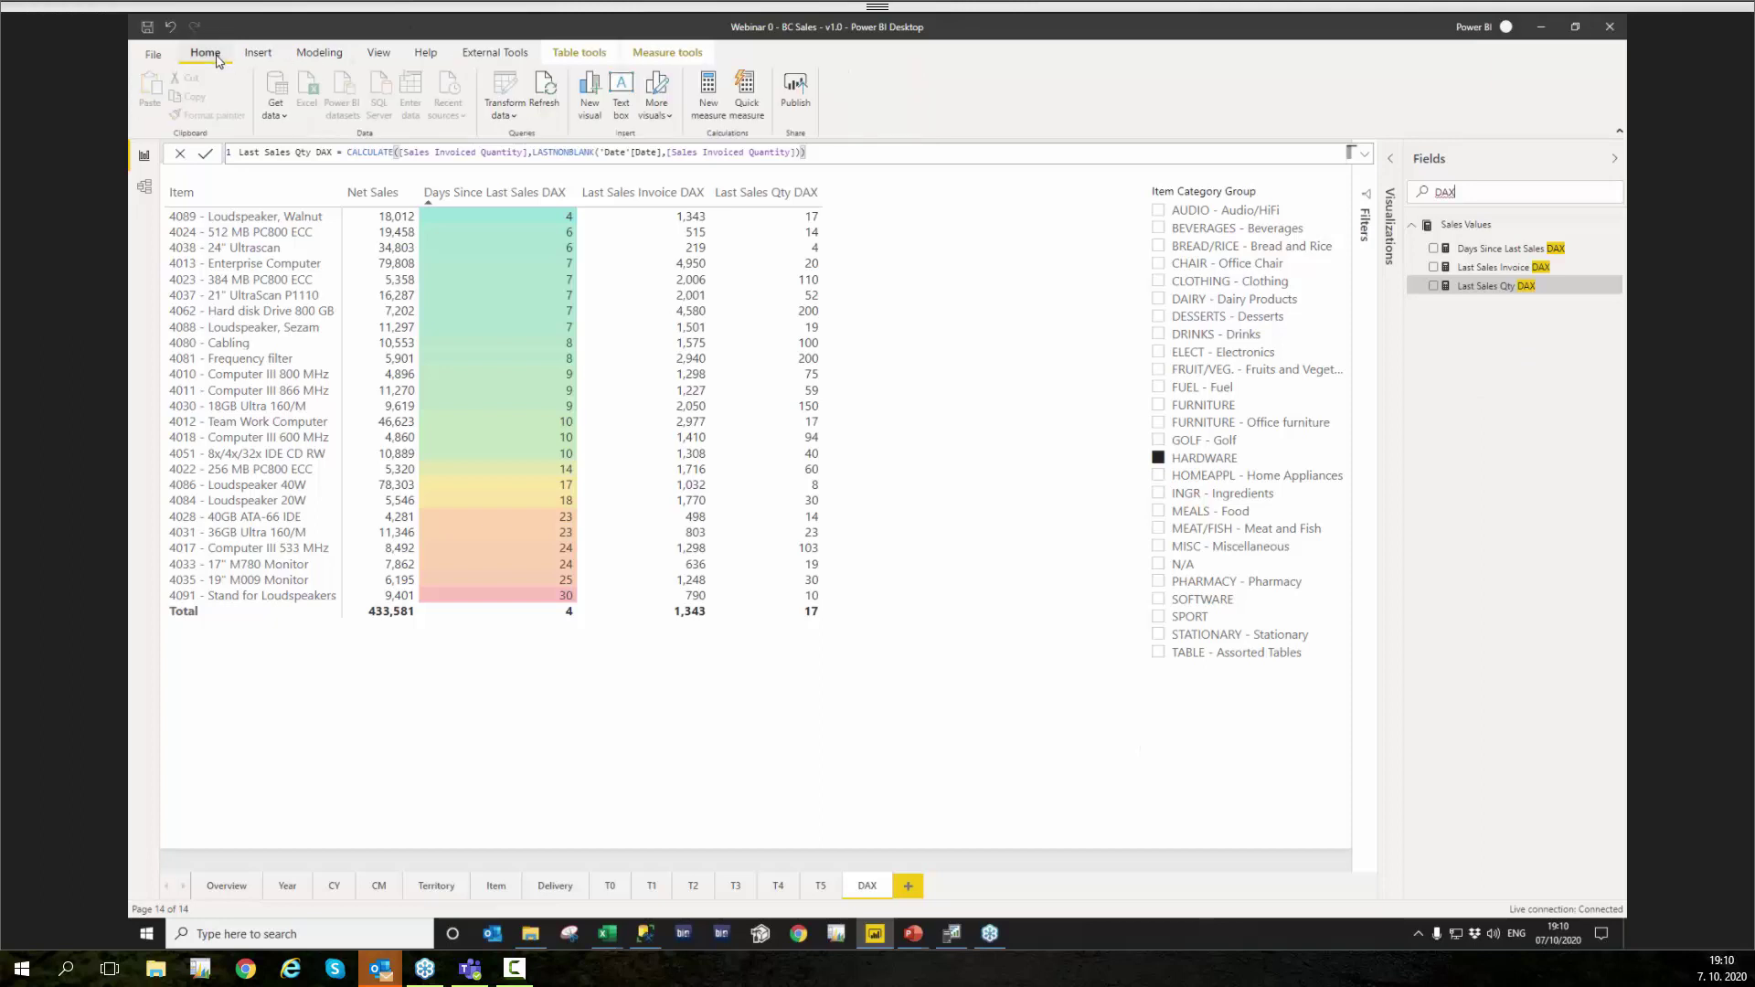